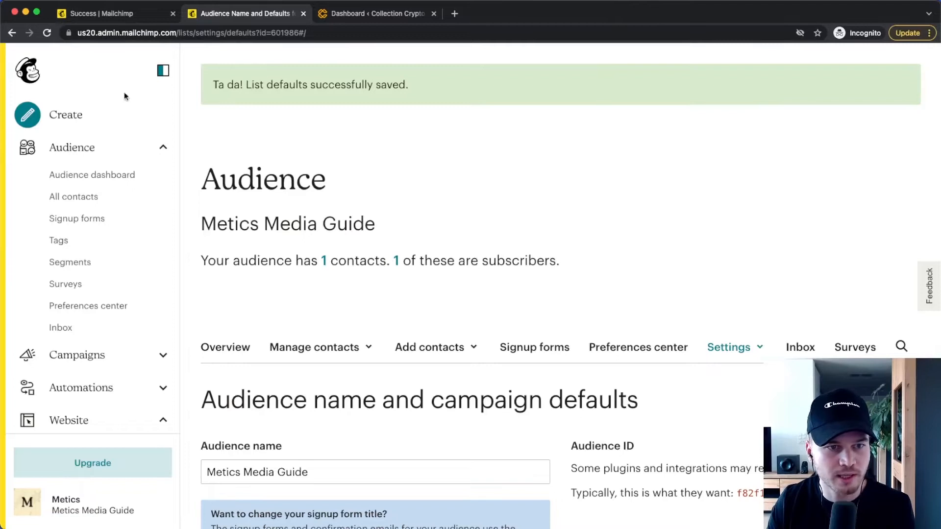
Start a new pop-up signup form for the Metics Media Guide audience
{"action": "left_click", "coordinate": [51, 114]}
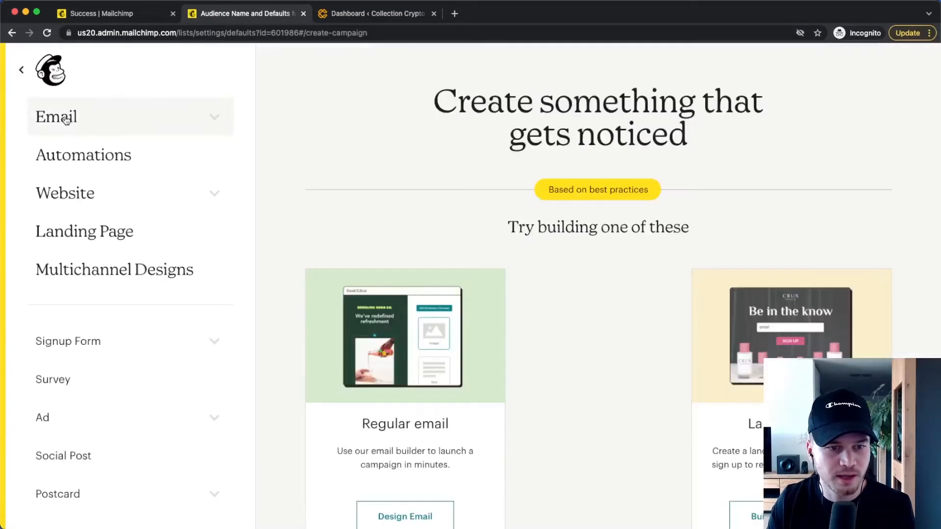
{"action": "left_click", "coordinate": [182, 339]}
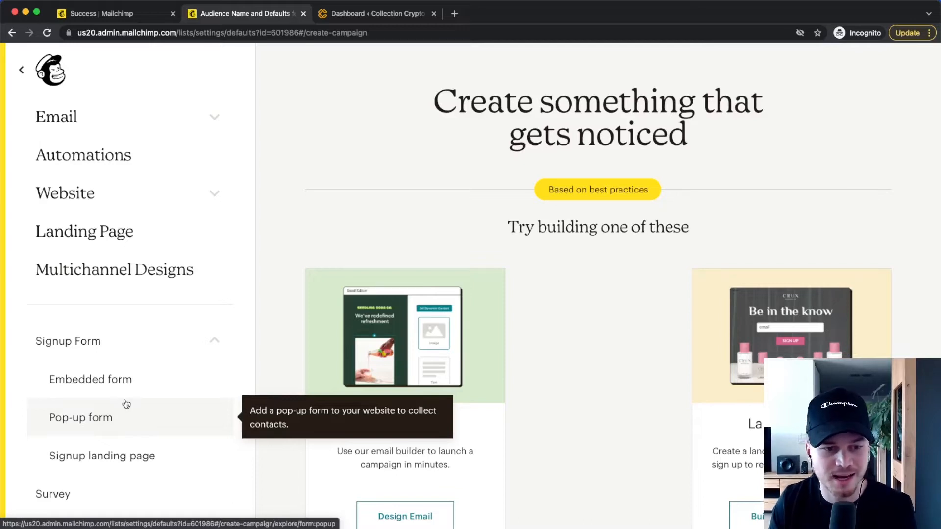
{"action": "scroll", "coordinate": [127, 402], "scroll_direction": "down", "scroll_amount": 1}
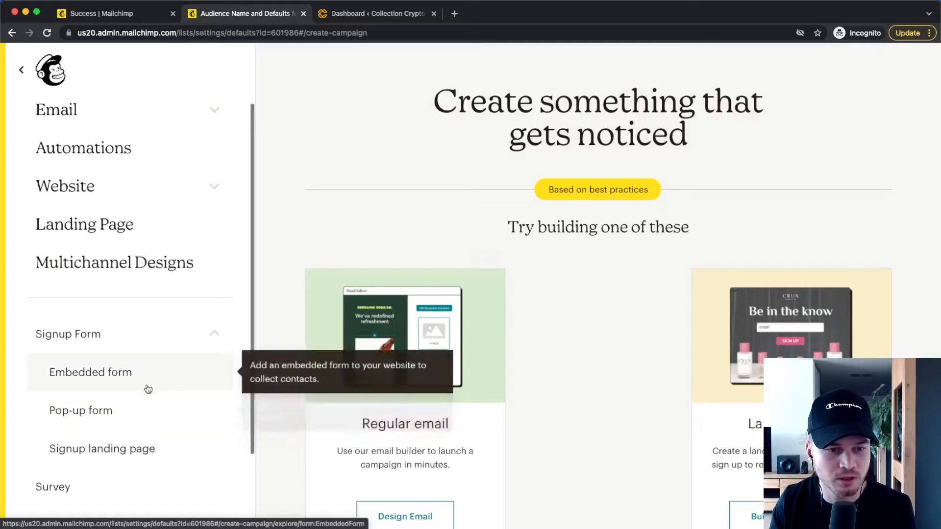
{"action": "left_click", "coordinate": [165, 416]}
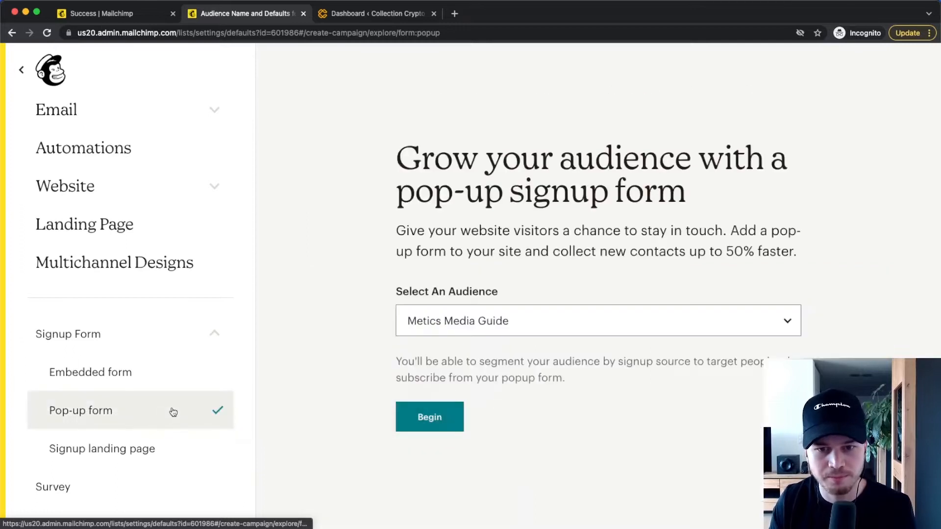
{"action": "left_click", "coordinate": [512, 328]}
{"action": "left_click", "coordinate": [474, 321]}
{"action": "left_click", "coordinate": [430, 417]}
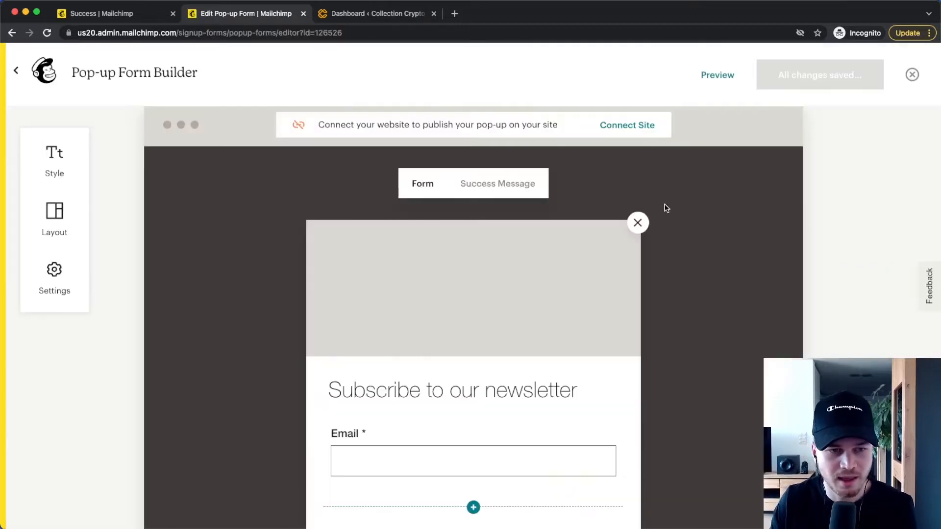
Examine the default pop-up form and the available form layouts
{"action": "mouse_move", "coordinate": [598, 278]}
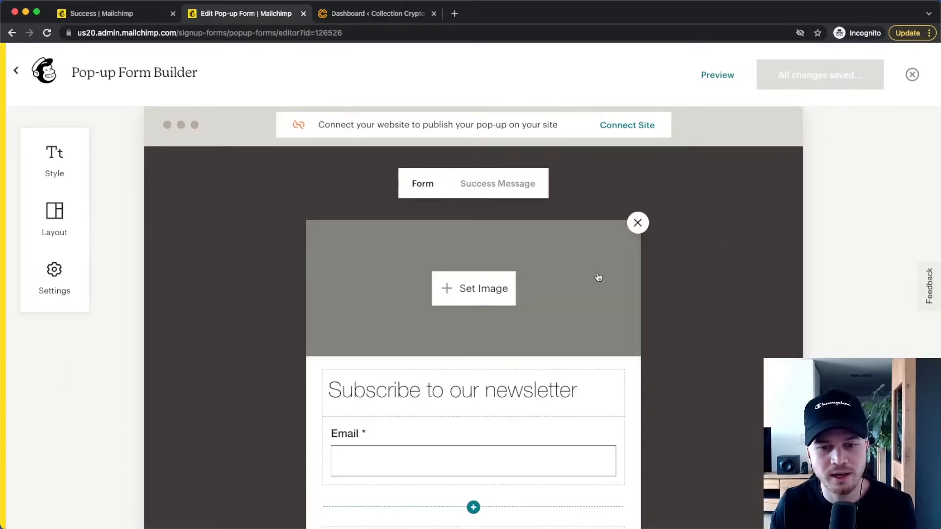
{"action": "scroll", "coordinate": [598, 277], "scroll_direction": "down", "scroll_amount": 3}
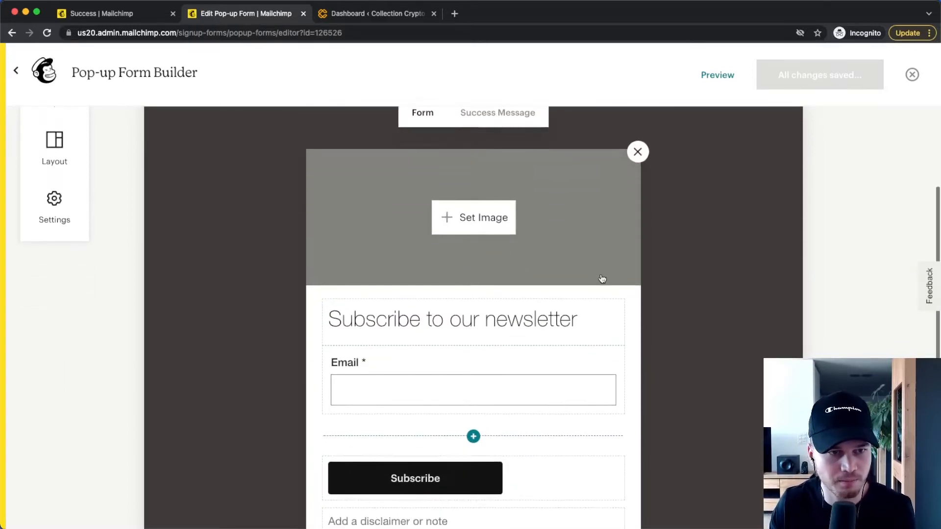
{"action": "scroll", "coordinate": [602, 276], "scroll_direction": "up", "scroll_amount": 3}
{"action": "left_click", "coordinate": [55, 218]}
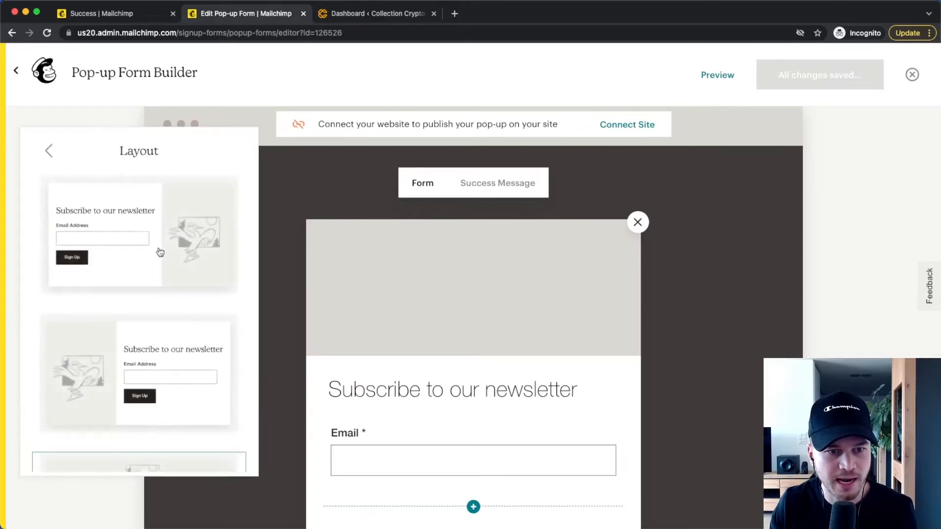
{"action": "scroll", "coordinate": [159, 258], "scroll_direction": "down", "scroll_amount": 4}
{"action": "scroll", "coordinate": [157, 263], "scroll_direction": "down", "scroll_amount": 2}
{"action": "scroll", "coordinate": [159, 263], "scroll_direction": "up", "scroll_amount": 3}
{"action": "scroll", "coordinate": [159, 263], "scroll_direction": "up", "scroll_amount": 2}
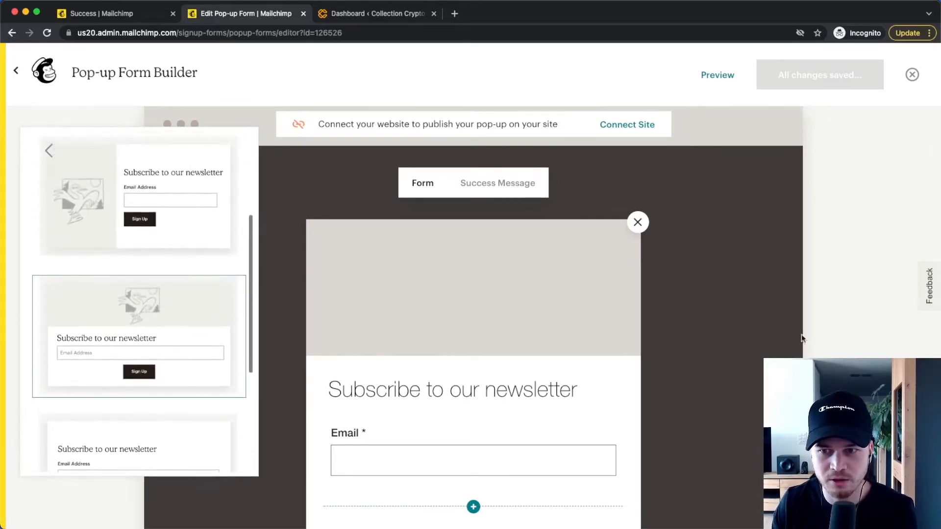
{"action": "left_click", "coordinate": [840, 309]}
Set the "Rank #1 on Youtube" banner as the form's header image
{"action": "mouse_move", "coordinate": [418, 295]}
{"action": "scroll", "coordinate": [490, 289], "scroll_direction": "down", "scroll_amount": 3}
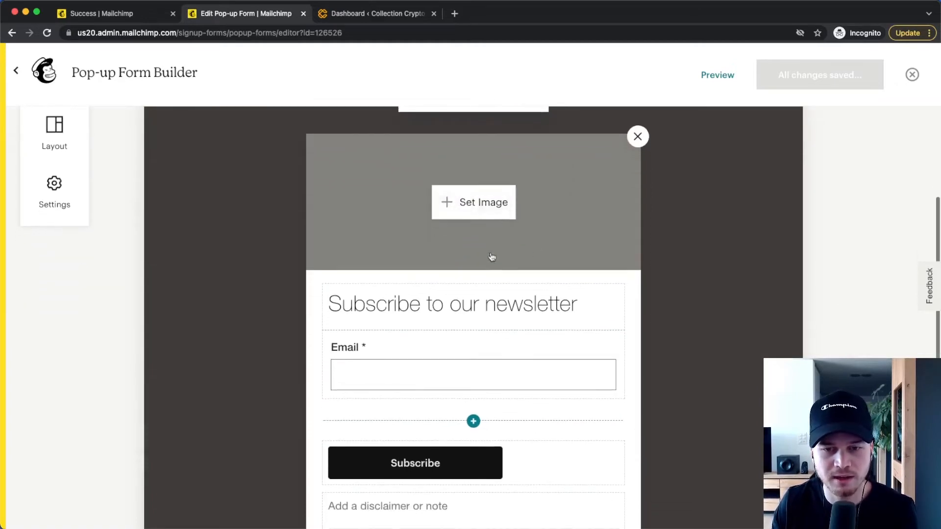
{"action": "left_click", "coordinate": [472, 212]}
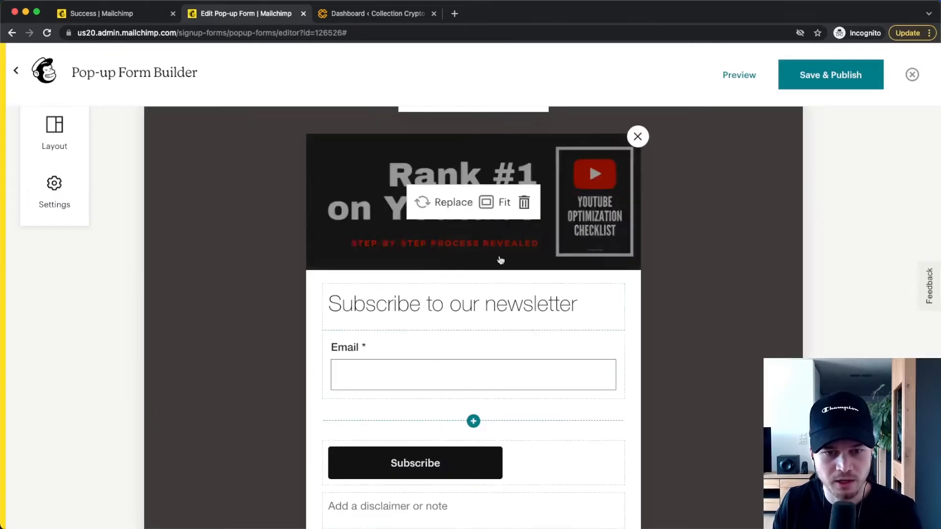
Replace the form heading with "Increase your views 5x in 3 months!"
{"action": "left_click", "coordinate": [333, 306]}
{"action": "left_click_drag", "start_coordinate": [334, 306], "coordinate": [604, 304]}
{"action": "type", "text": "Increase your views 5x in 3 months!"}
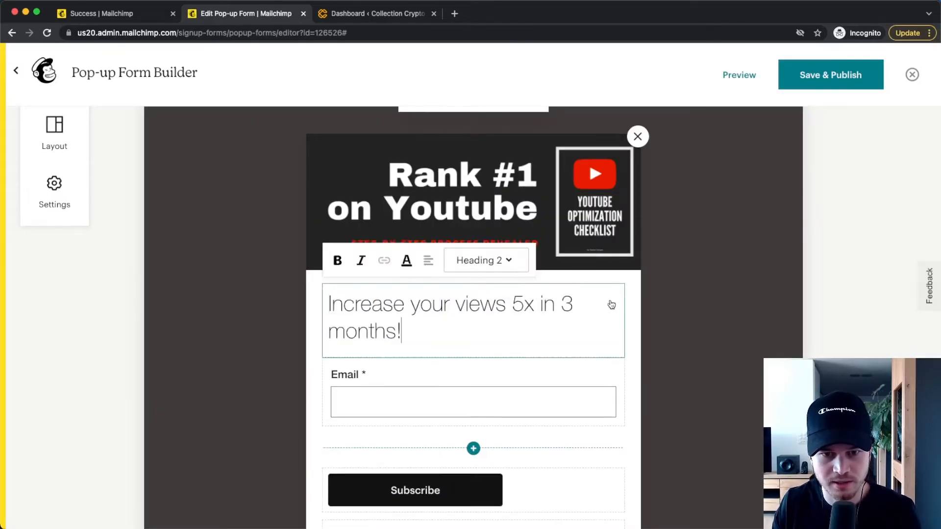
Add a First Name field to the form and place it above the Email field
{"action": "left_click", "coordinate": [466, 362]}
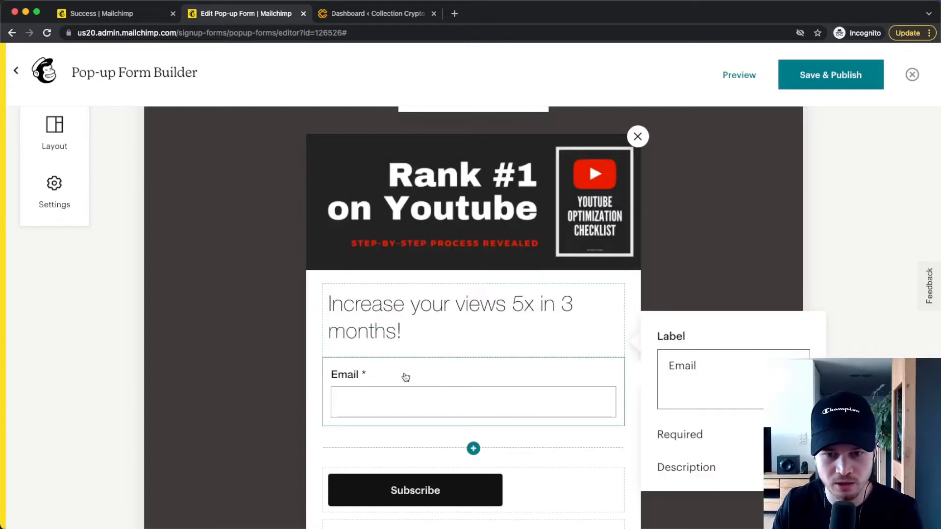
{"action": "left_click", "coordinate": [473, 448]}
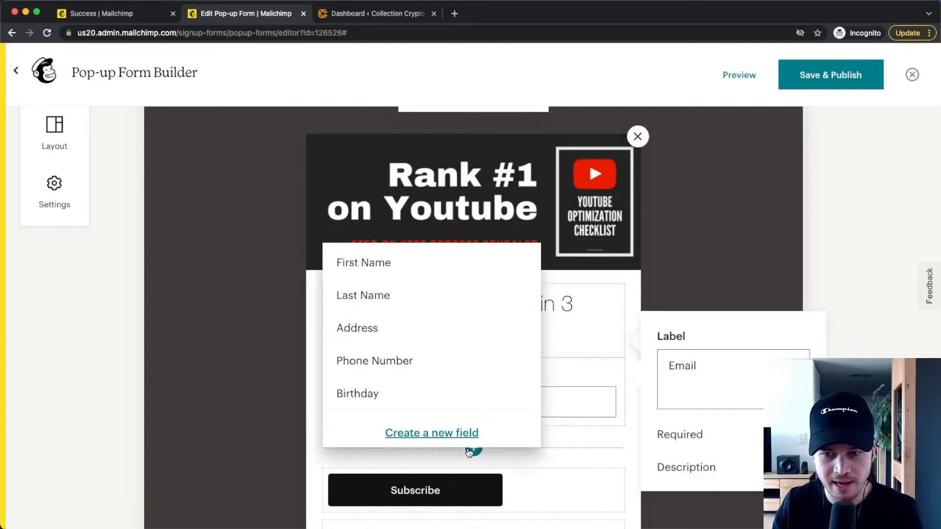
{"action": "left_click", "coordinate": [356, 268]}
{"action": "left_click", "coordinate": [313, 451]}
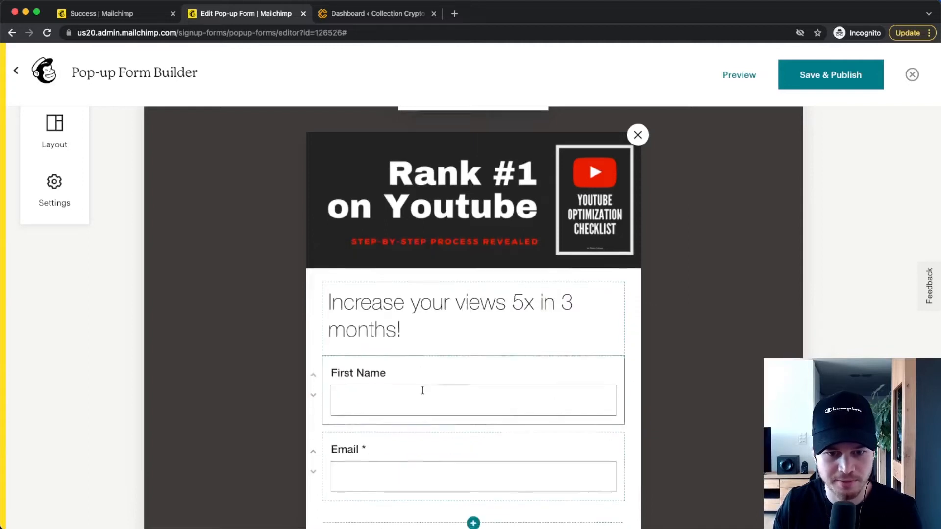
Color the Subscribe button dark green and set its hover color to light green 7ED321
{"action": "scroll", "coordinate": [481, 374], "scroll_direction": "down", "scroll_amount": 2}
{"action": "scroll", "coordinate": [485, 387], "scroll_direction": "down", "scroll_amount": 3}
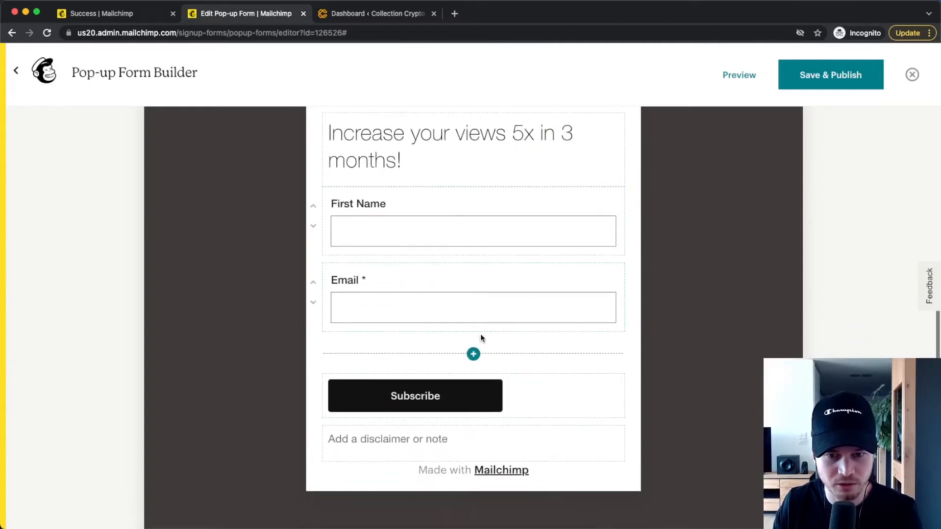
{"action": "scroll", "coordinate": [483, 333], "scroll_direction": "down", "scroll_amount": 2}
{"action": "left_click", "coordinate": [477, 351]}
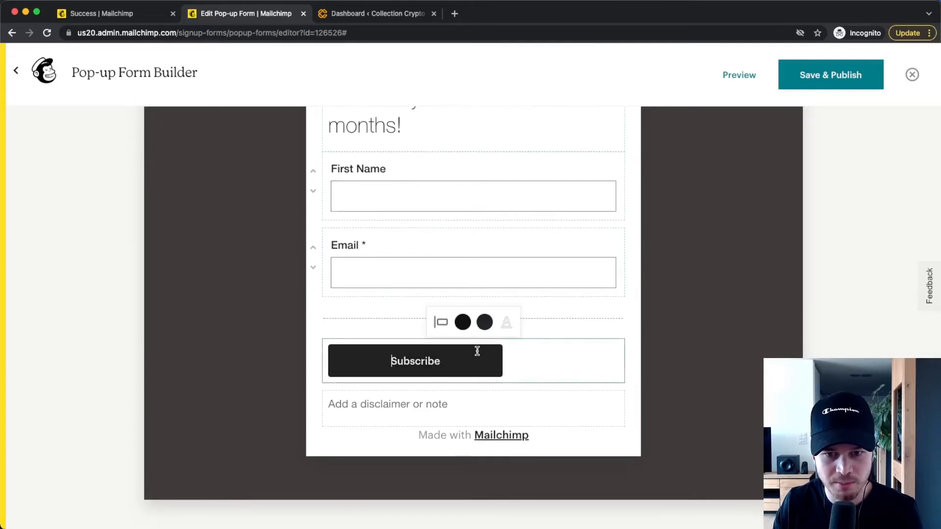
{"action": "left_click", "coordinate": [463, 321]}
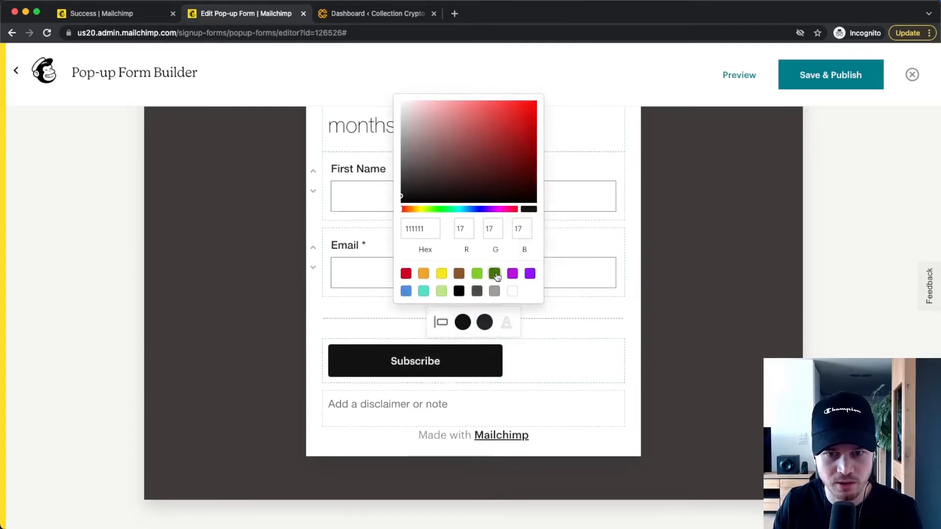
{"action": "left_click", "coordinate": [495, 273]}
{"action": "left_click", "coordinate": [484, 321]}
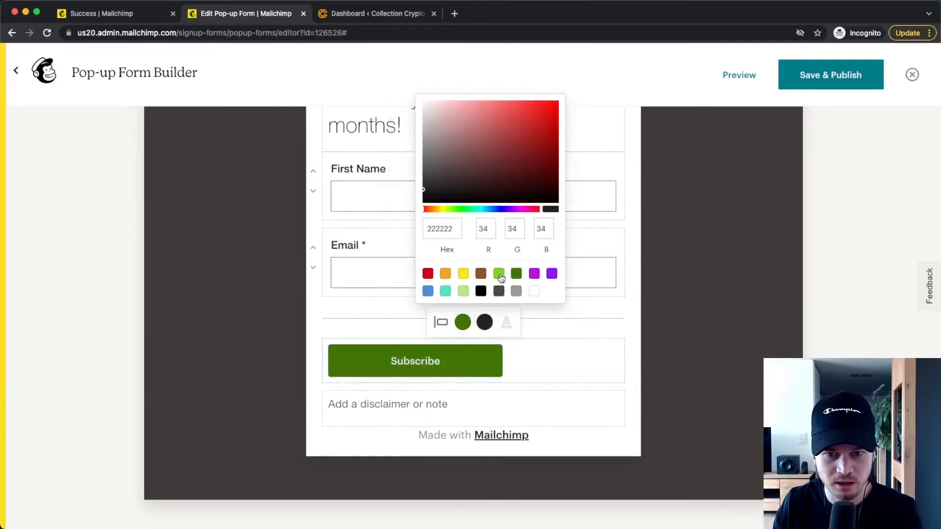
{"action": "left_click", "coordinate": [499, 273]}
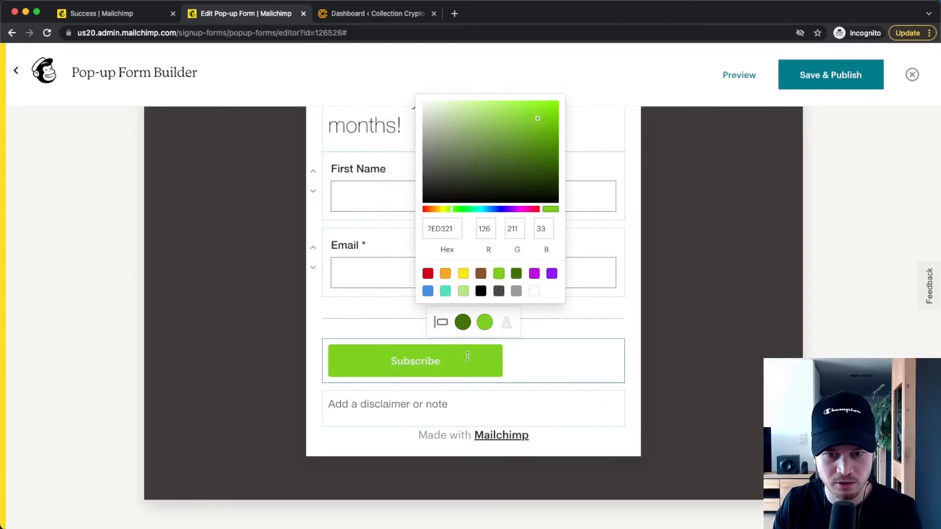
Center the Subscribe button in the form
{"action": "left_click", "coordinate": [443, 321]}
{"action": "left_click", "coordinate": [434, 287]}
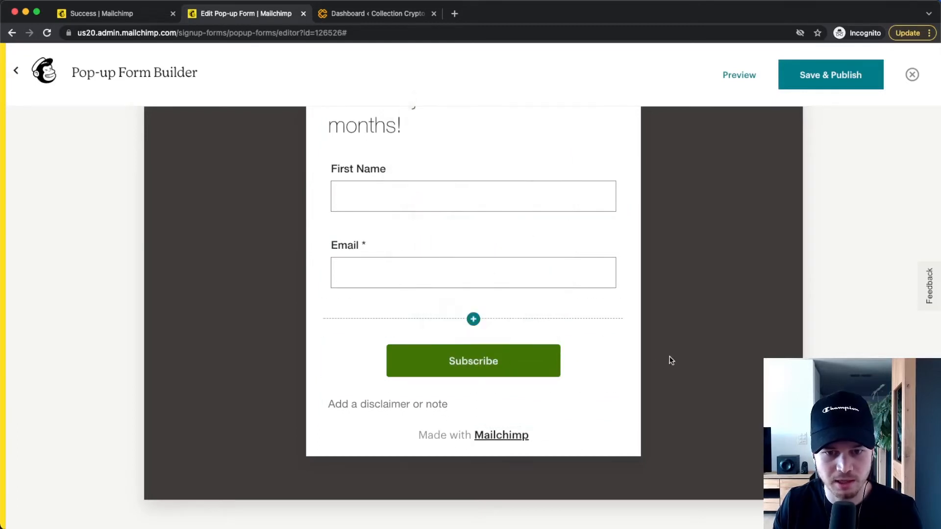
{"action": "left_click", "coordinate": [533, 397]}
{"action": "left_click", "coordinate": [655, 371]}
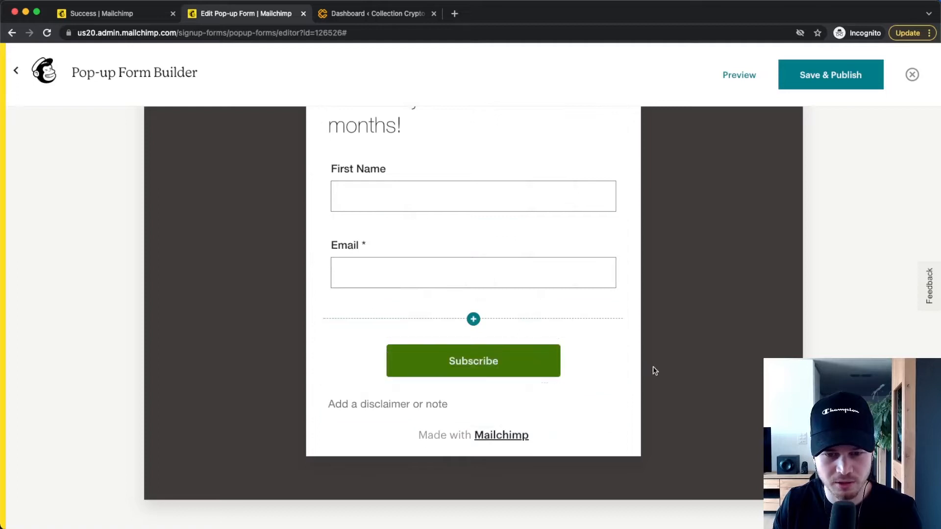
Review the form's success message and its font, color and size style options
{"action": "scroll", "coordinate": [249, 364], "scroll_direction": "up", "scroll_amount": 5}
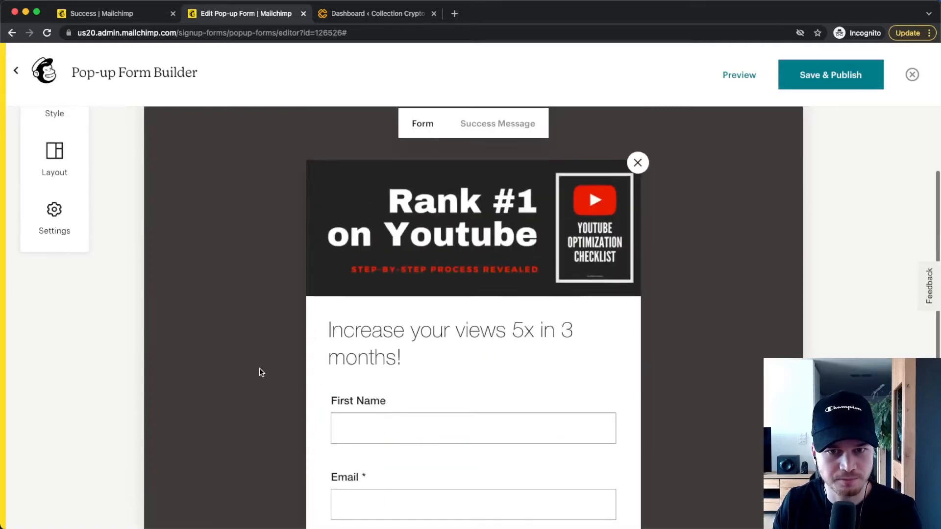
{"action": "scroll", "coordinate": [260, 373], "scroll_direction": "up", "scroll_amount": 2}
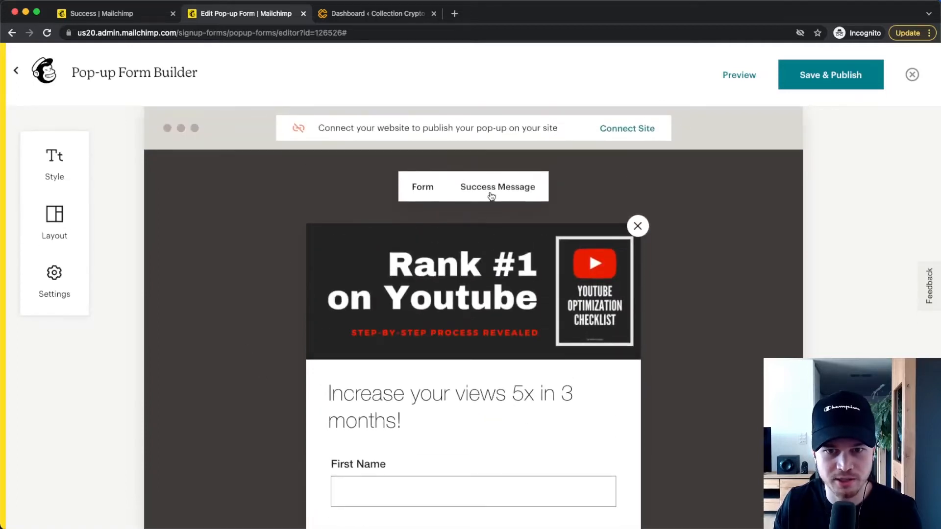
{"action": "left_click", "coordinate": [492, 196]}
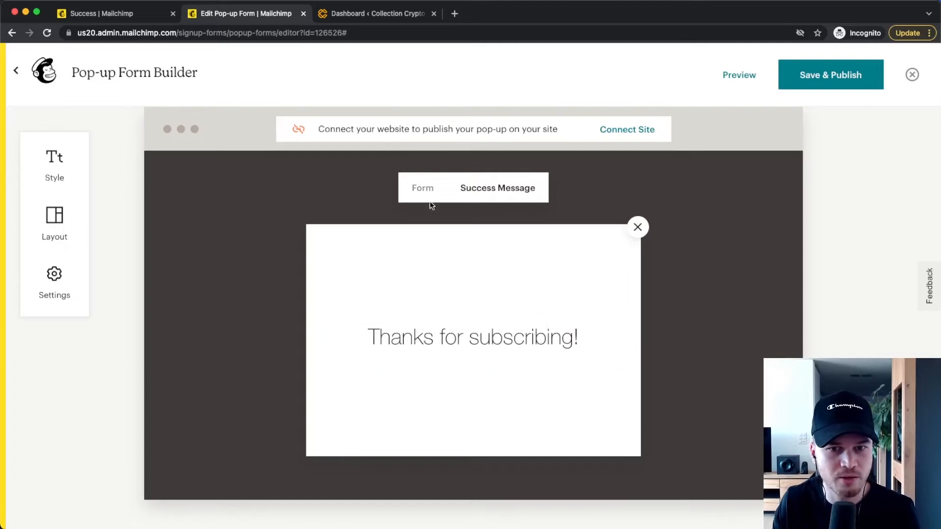
{"action": "left_click", "coordinate": [409, 185]}
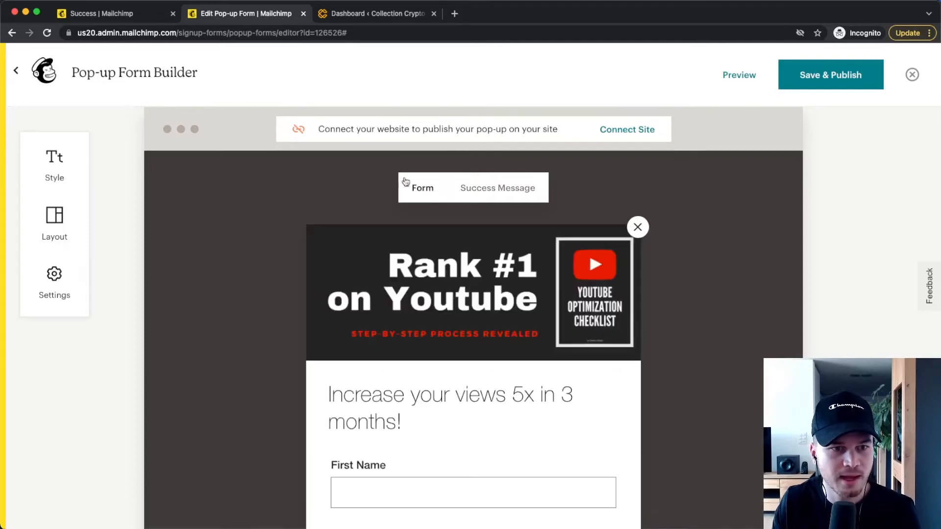
{"action": "left_click", "coordinate": [54, 165]}
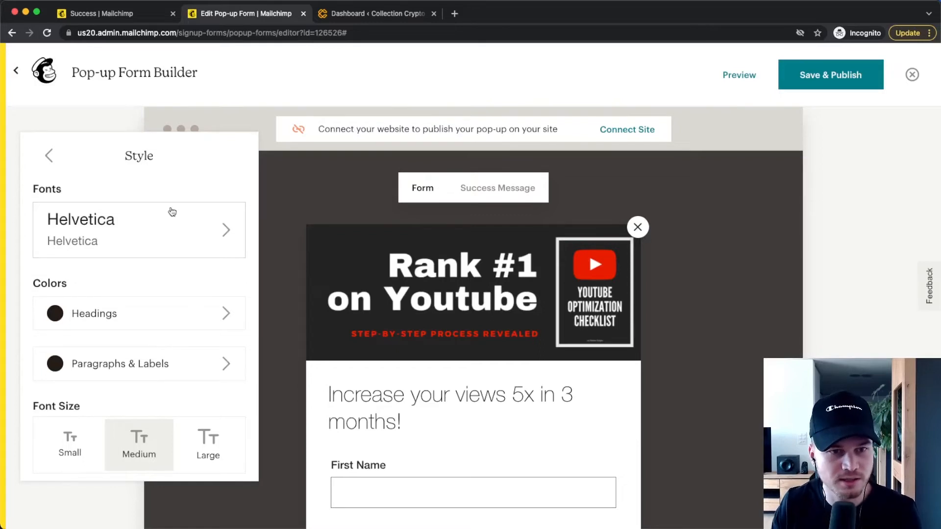
{"action": "left_click", "coordinate": [49, 155]}
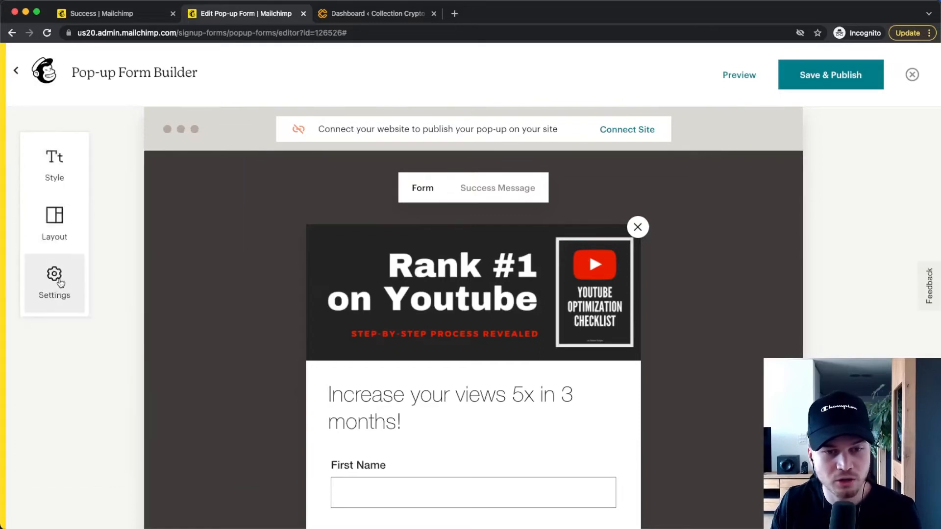
Set the overlay opacity to about a quarter of its range and make the pop-up display after 5 seconds
{"action": "left_click", "coordinate": [58, 282]}
{"action": "left_click_drag", "start_coordinate": [38, 203], "coordinate": [87, 203]}
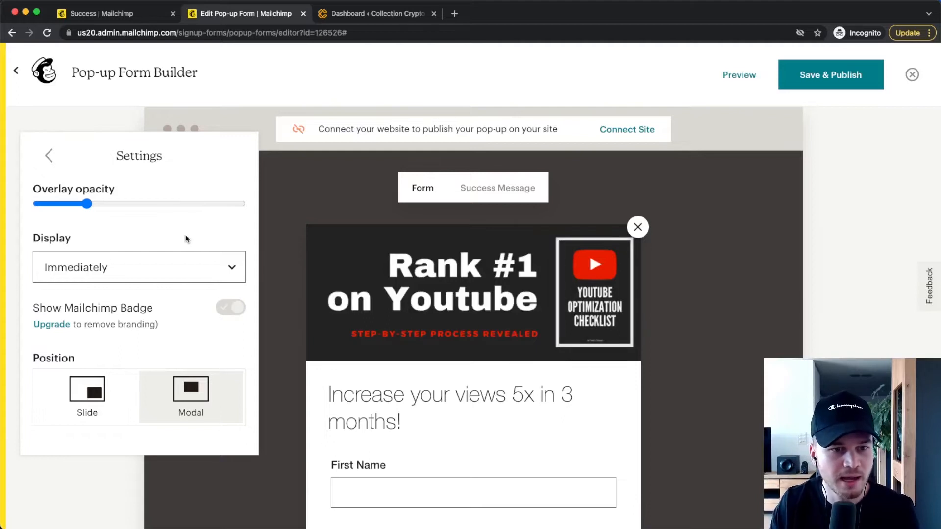
{"action": "scroll", "coordinate": [184, 236], "scroll_direction": "down", "scroll_amount": 1}
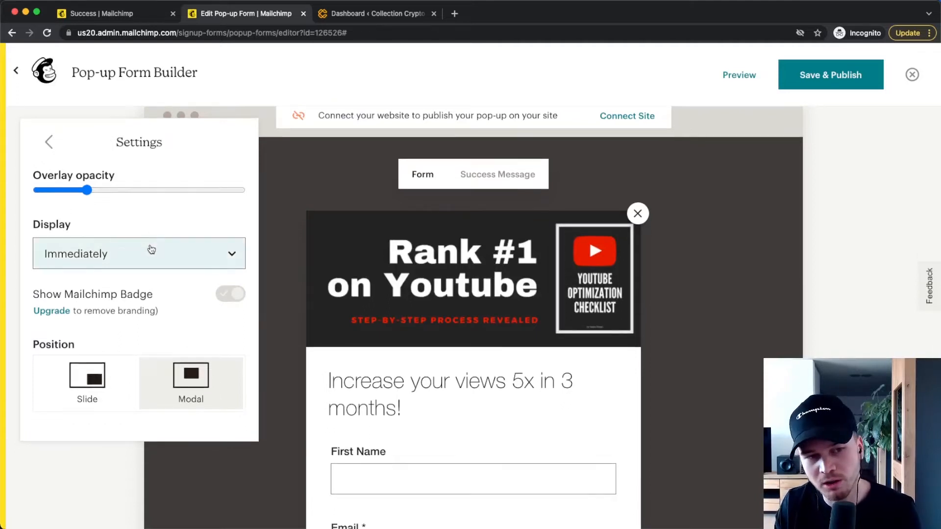
{"action": "left_click", "coordinate": [151, 250]}
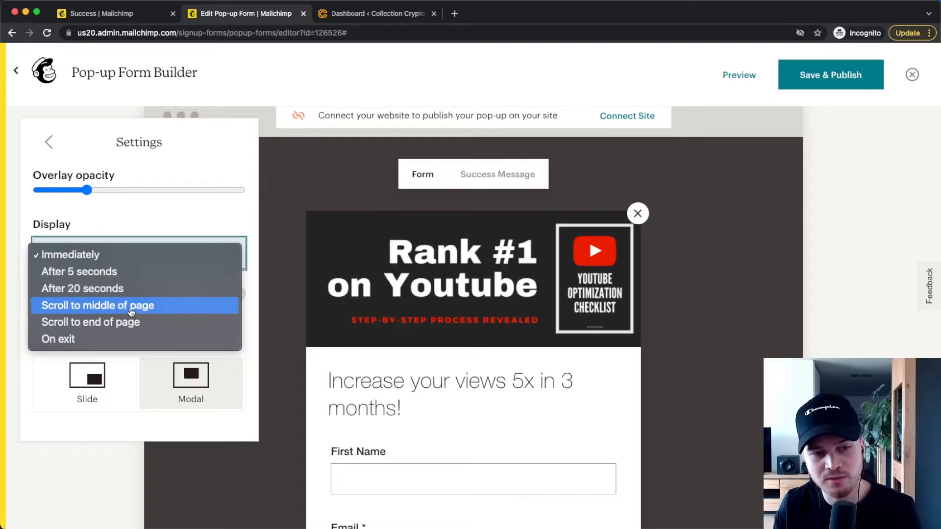
{"action": "left_click", "coordinate": [126, 271]}
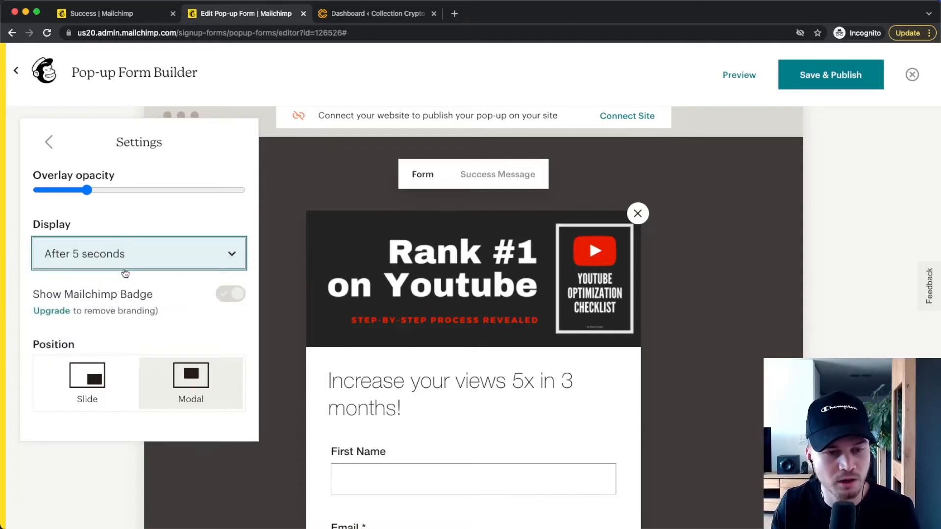
Try the Slide position for the pop-up and return it to Modal
{"action": "scroll", "coordinate": [191, 296], "scroll_direction": "down", "scroll_amount": 2}
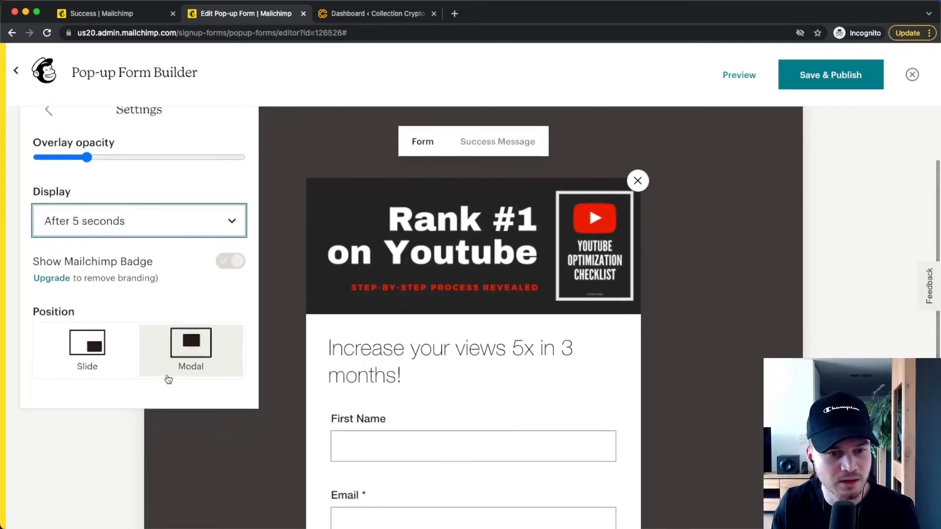
{"action": "left_click", "coordinate": [104, 352]}
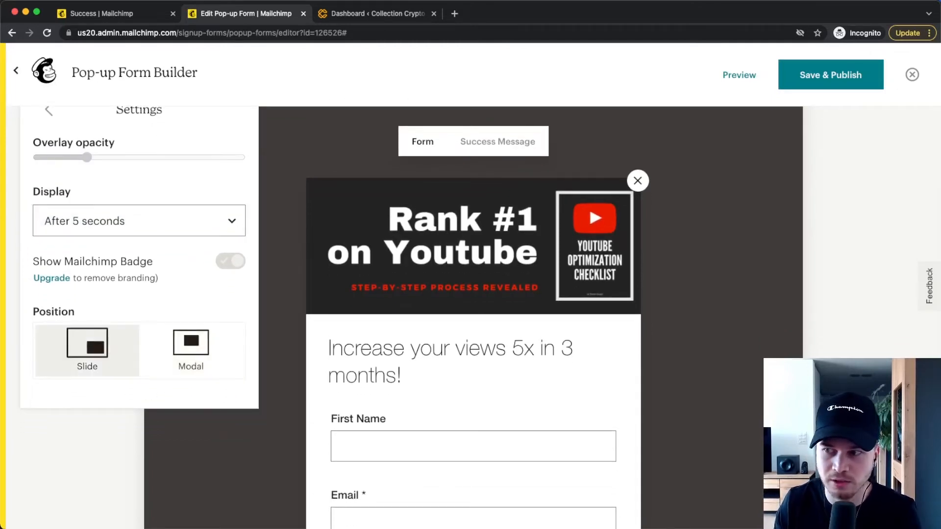
{"action": "left_click", "coordinate": [183, 361]}
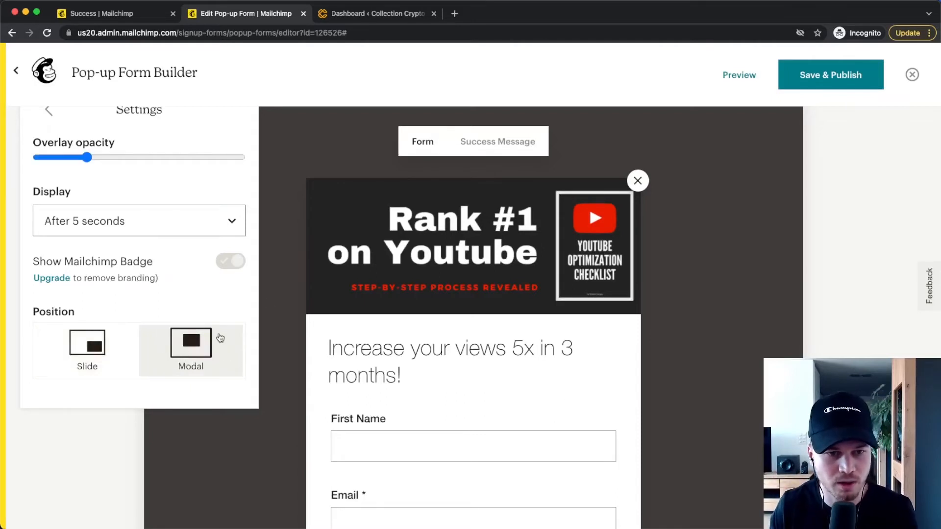
{"action": "left_click", "coordinate": [293, 232]}
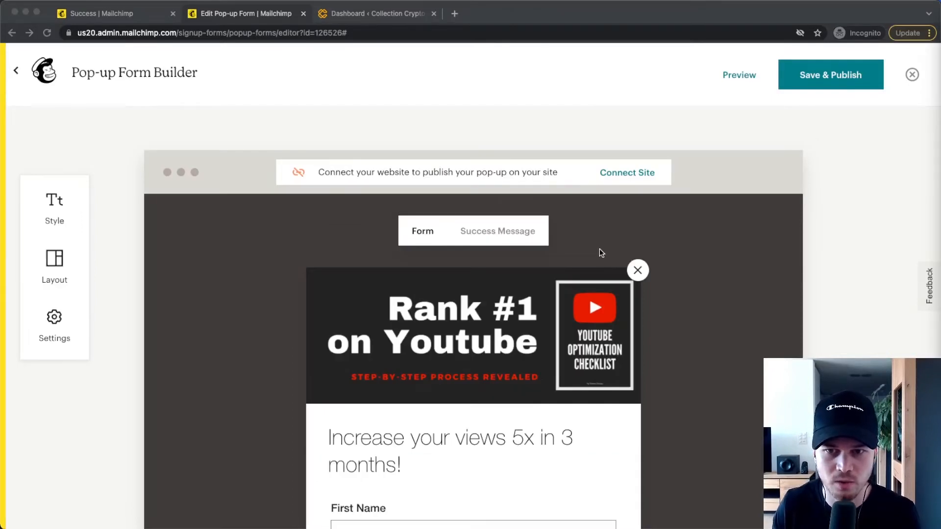
{"action": "left_click", "coordinate": [633, 173]}
{"action": "left_click", "coordinate": [276, 312]}
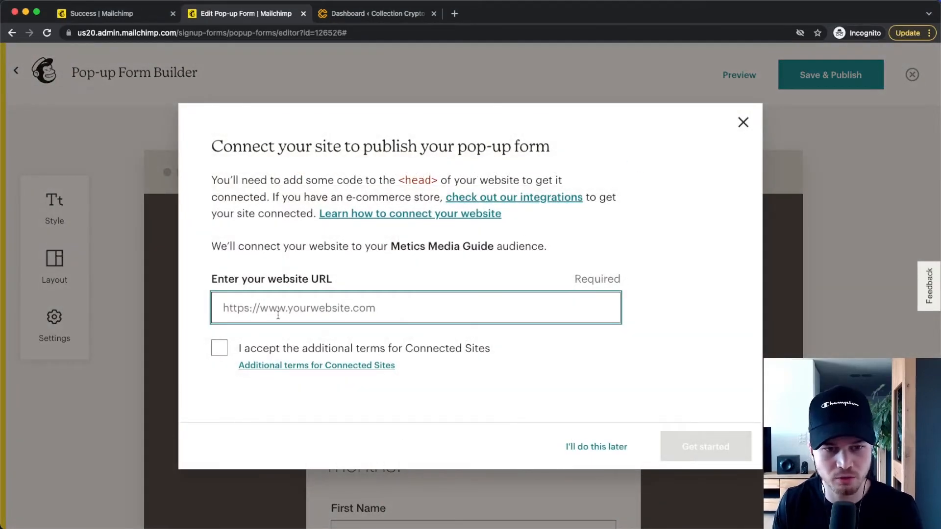
{"action": "type", "text": "http"}
{"action": "type", "text": "s://www.colletioncrypto.com"}
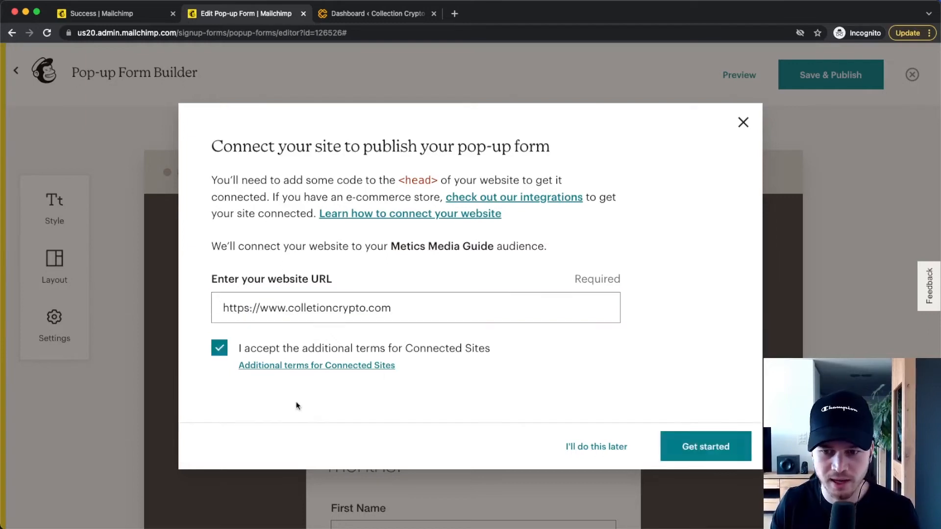
{"action": "left_click", "coordinate": [711, 443]}
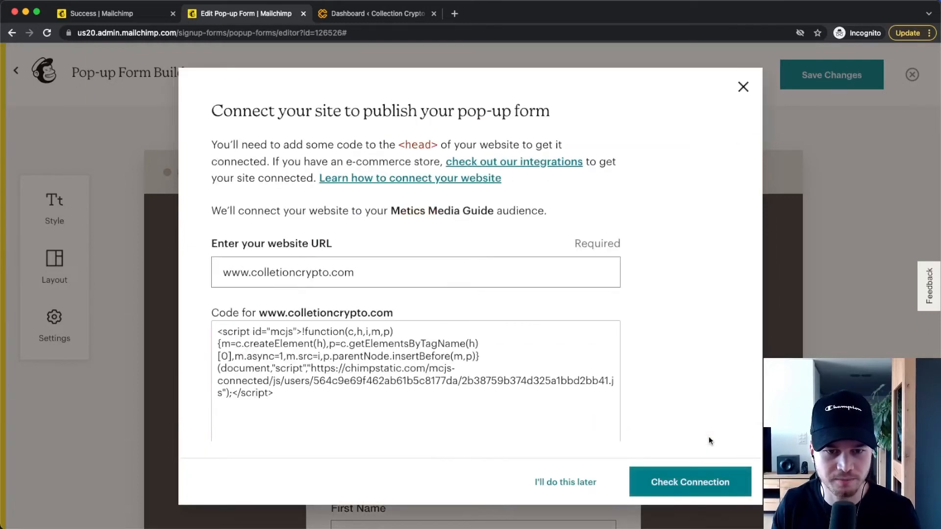
{"action": "scroll", "coordinate": [611, 321], "scroll_direction": "down", "scroll_amount": 3}
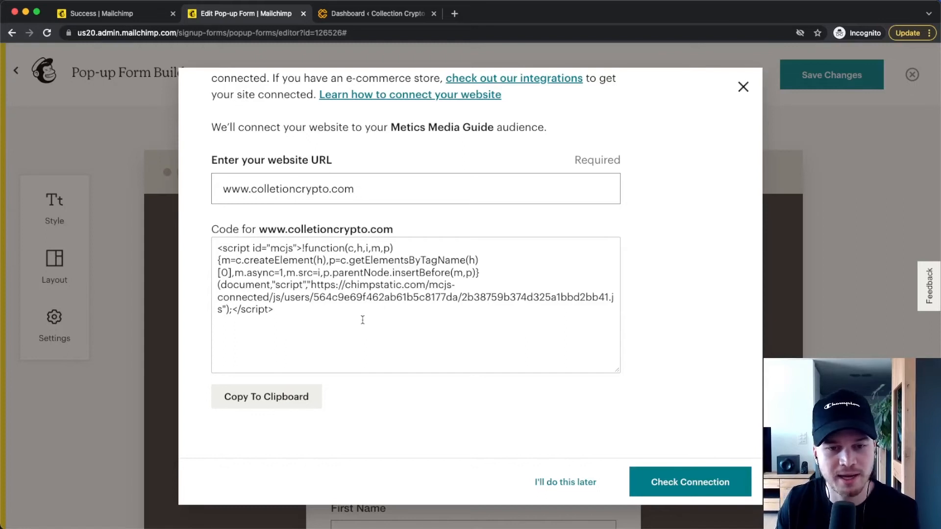
{"action": "left_click", "coordinate": [275, 396]}
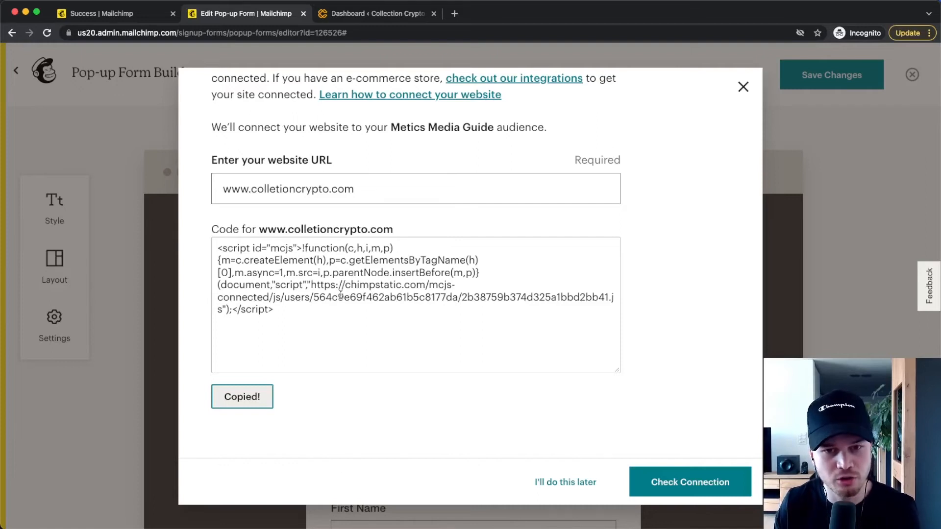
Switch to the WordPress dashboard, then find, install and activate the "Insert Headers and Footers by WPBeginner" plugin
{"action": "left_click", "coordinate": [377, 14]}
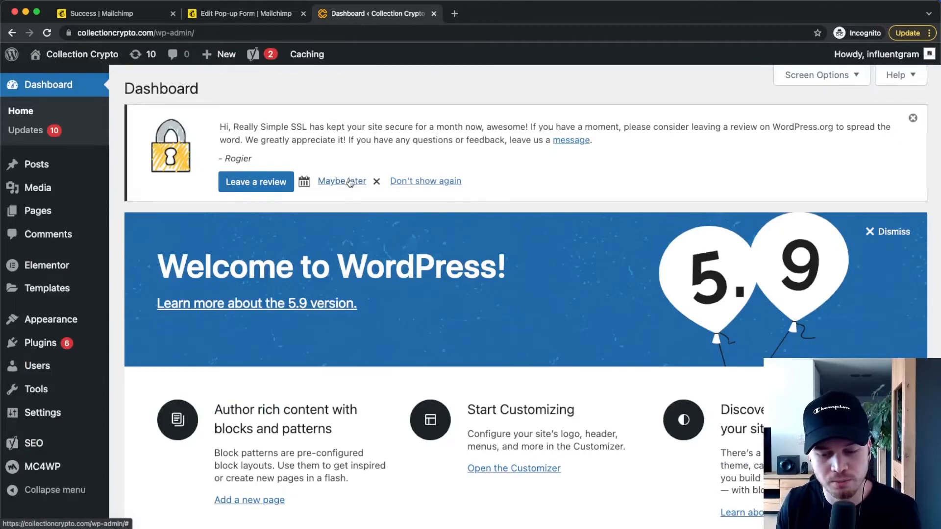
{"action": "left_click", "coordinate": [62, 335]}
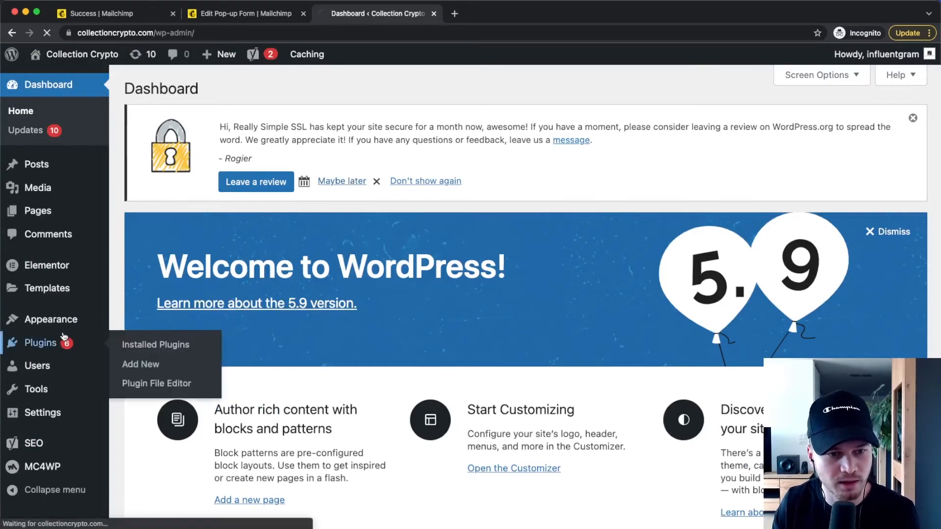
{"action": "left_click", "coordinate": [129, 363]}
{"action": "left_click", "coordinate": [759, 227]}
{"action": "type", "text": "insert "}
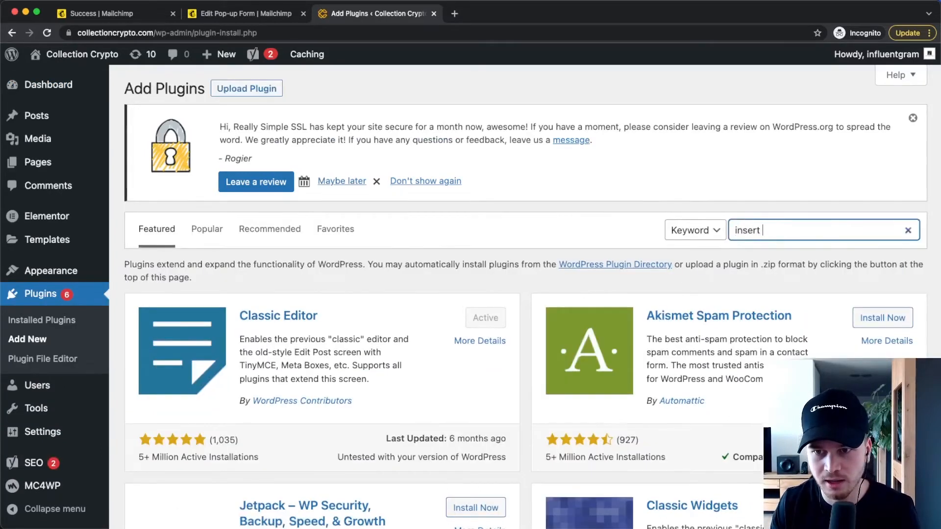
{"action": "type", "text": "headers and footers"}
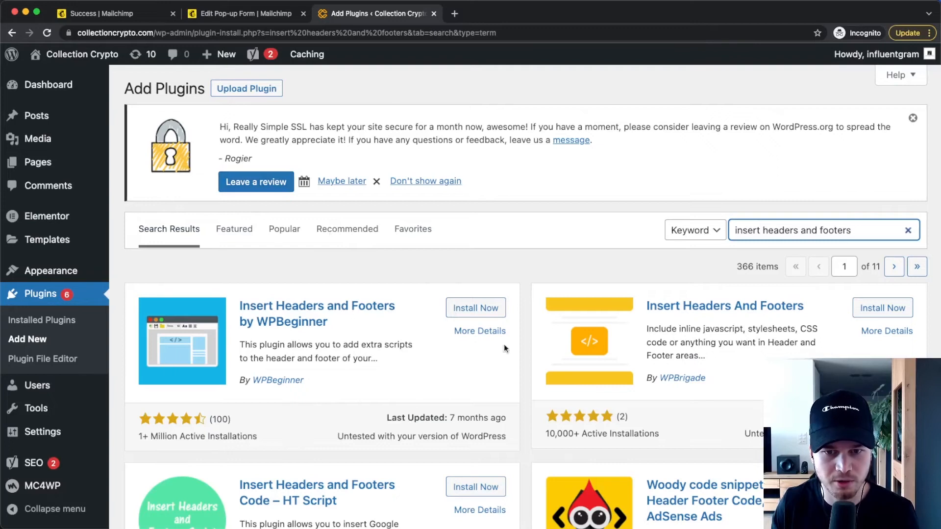
{"action": "left_click", "coordinate": [463, 310]}
{"action": "left_click", "coordinate": [474, 308]}
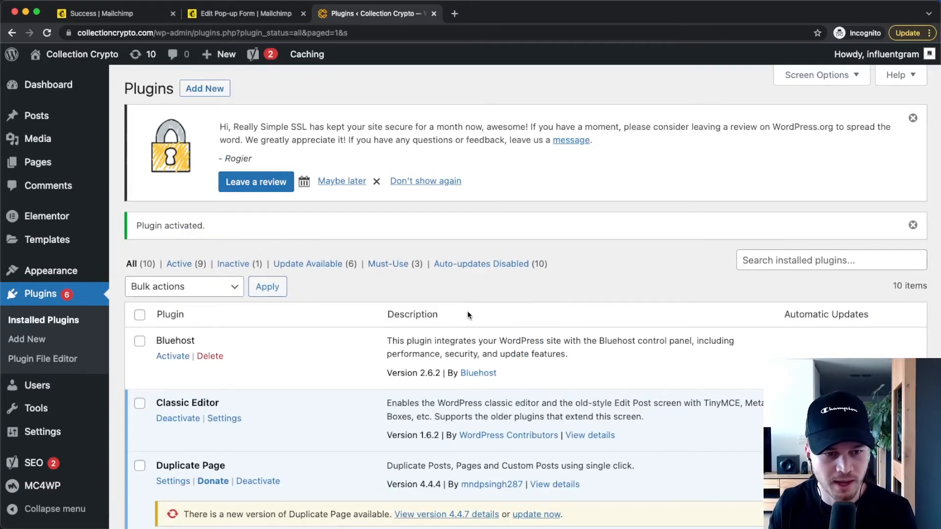
Open the Insert Headers and Footers settings and place the cursor in the Scripts in Header box
{"action": "mouse_move", "coordinate": [57, 431]}
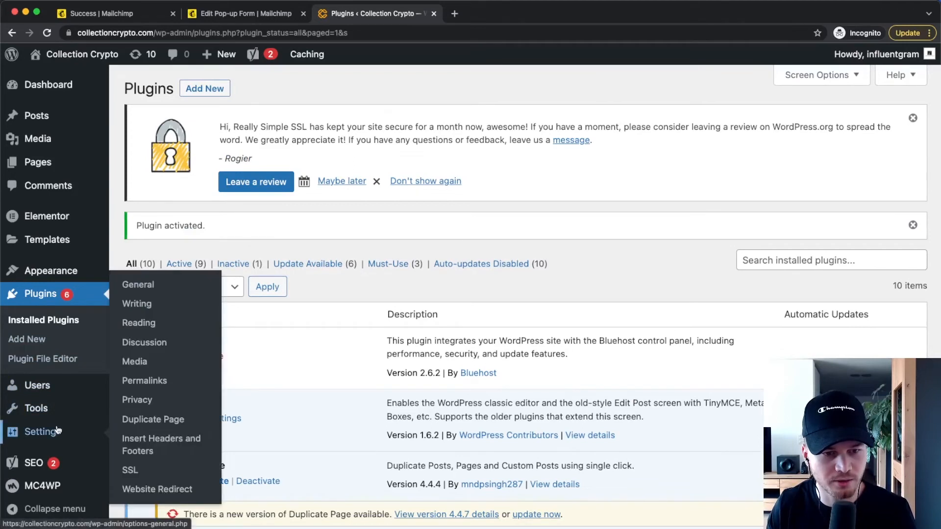
{"action": "left_click", "coordinate": [177, 448]}
{"action": "left_click_drag", "start_coordinate": [132, 261], "coordinate": [214, 277]}
{"action": "left_click", "coordinate": [213, 276]}
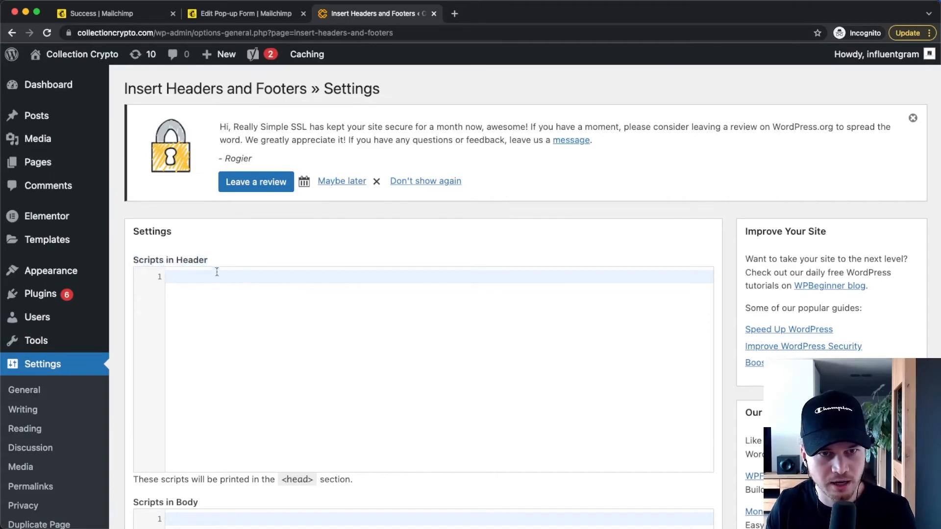
Copy the connection code from Mailchimp again, paste it into Scripts in Header in WordPress and save the settings
{"action": "left_click", "coordinate": [226, 16]}
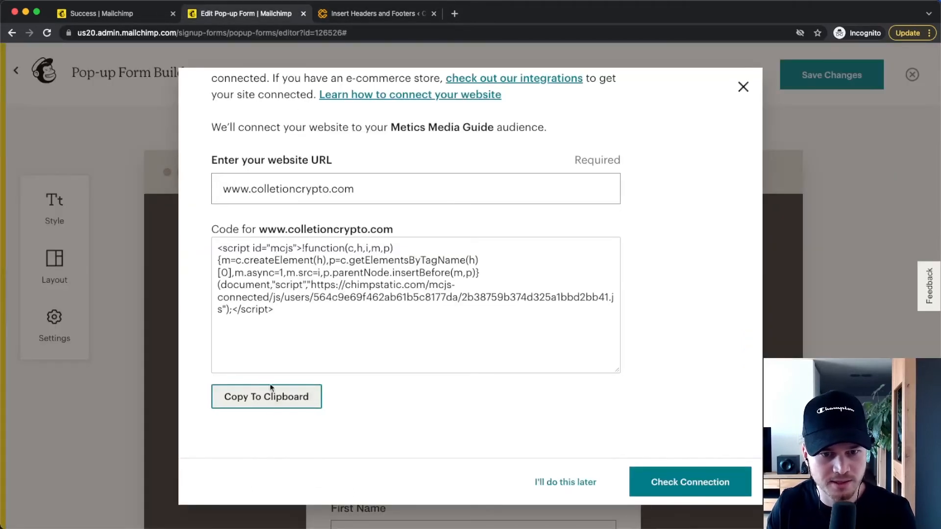
{"action": "left_click", "coordinate": [248, 398]}
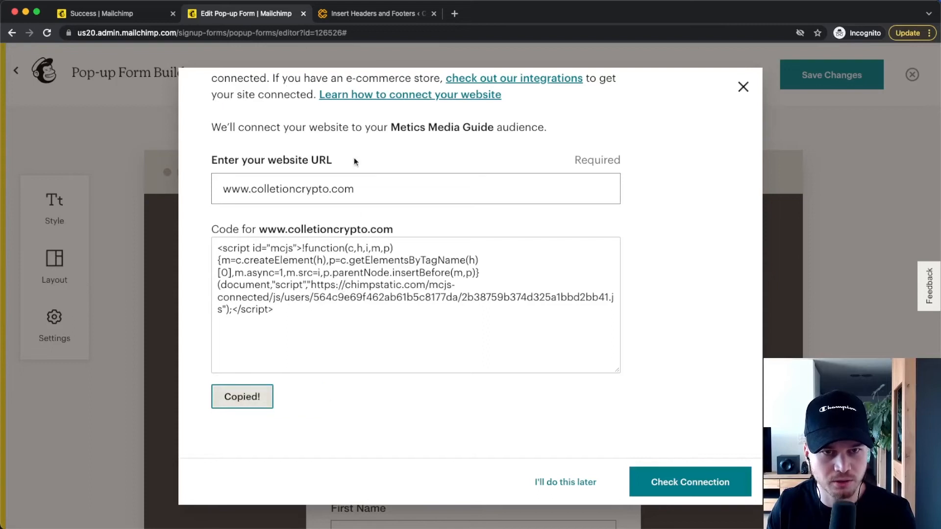
{"action": "left_click", "coordinate": [348, 15]}
{"action": "right_click", "coordinate": [202, 278]}
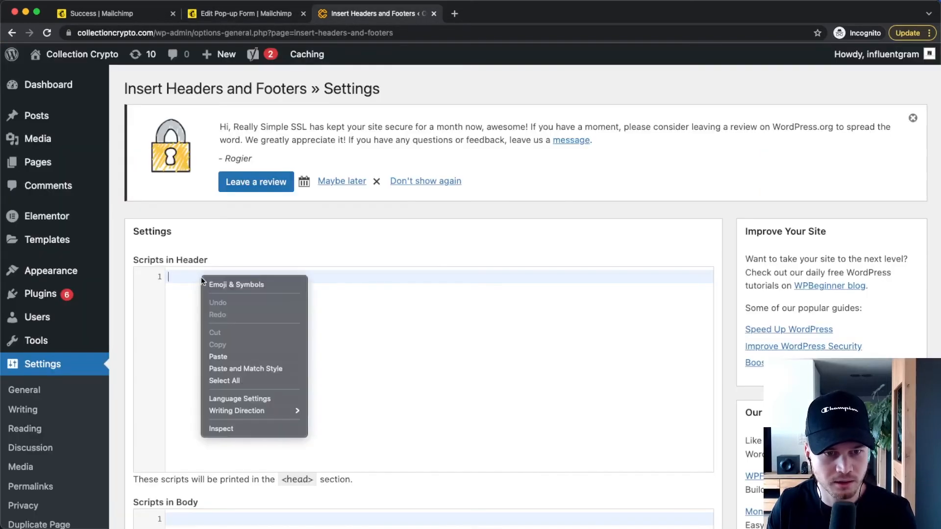
{"action": "left_click", "coordinate": [234, 356]}
{"action": "scroll", "coordinate": [226, 317], "scroll_direction": "down", "scroll_amount": 10}
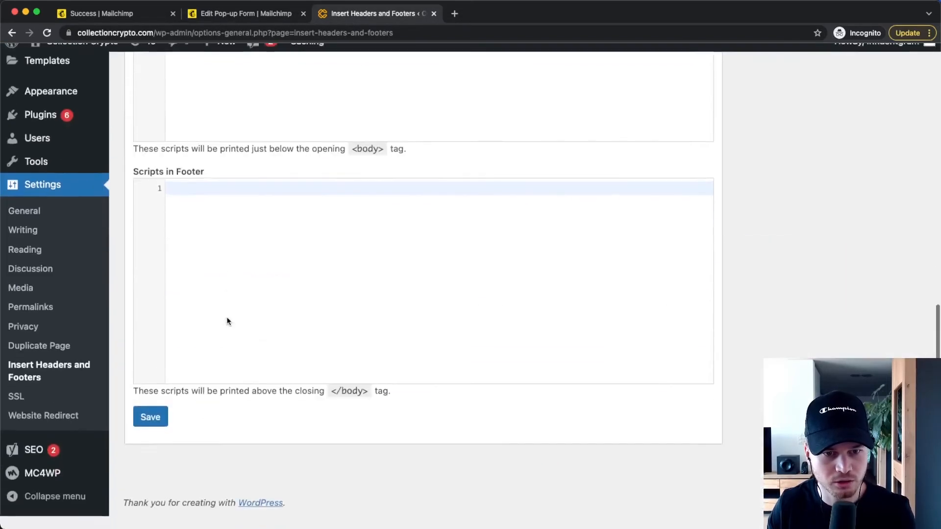
{"action": "left_click", "coordinate": [145, 437]}
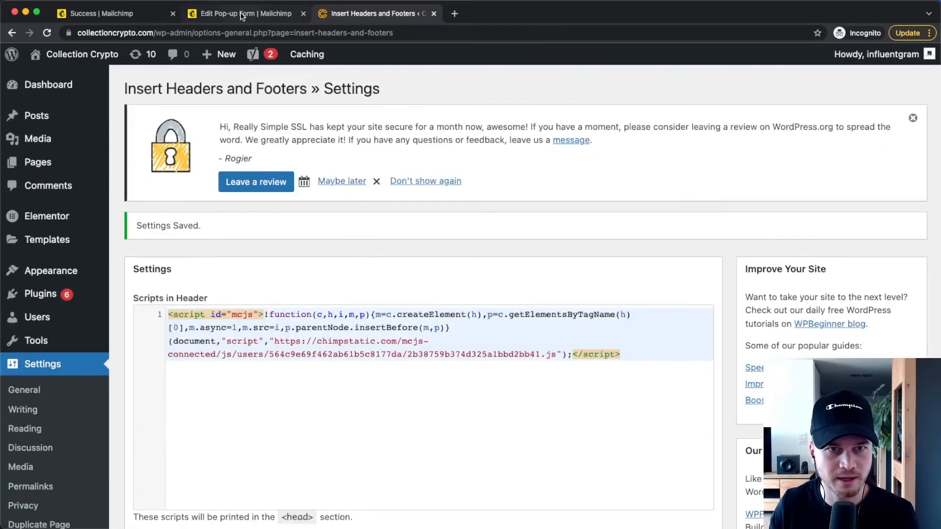
{"action": "left_click", "coordinate": [245, 14]}
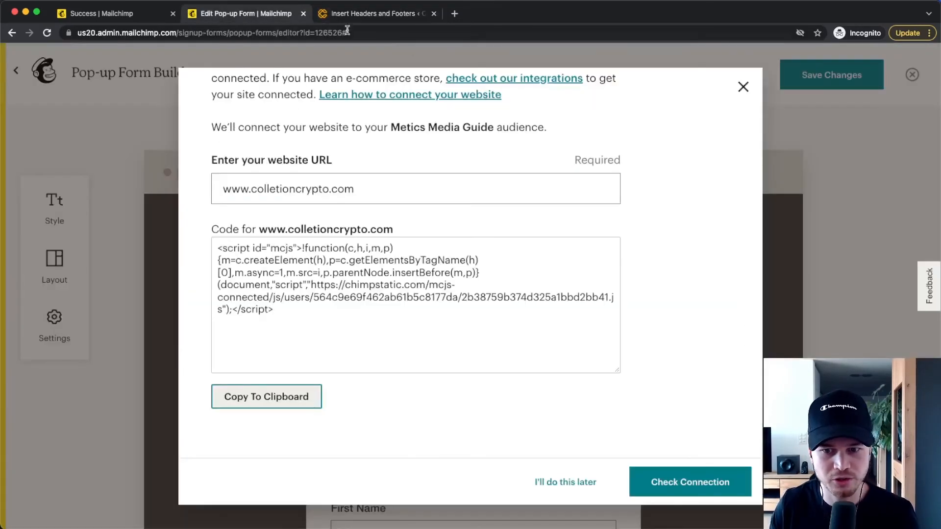
{"action": "left_click", "coordinate": [695, 488]}
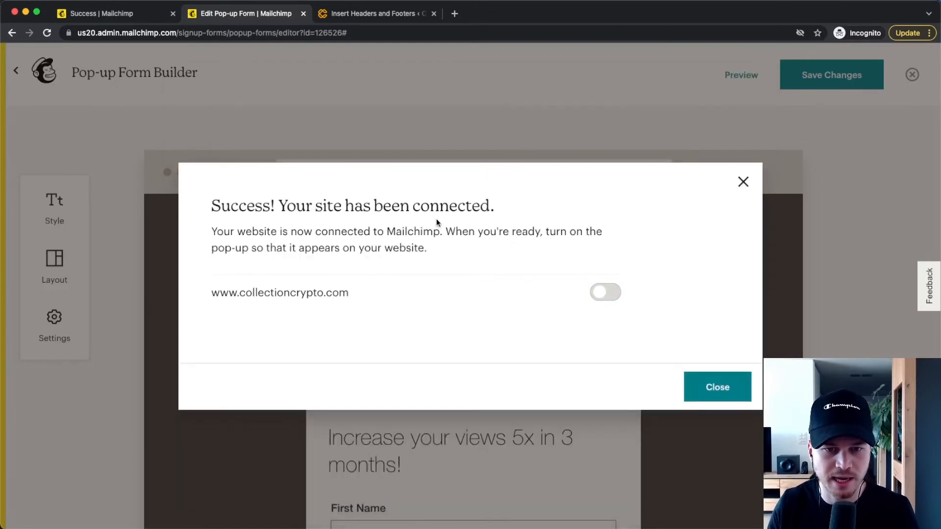
{"action": "left_click", "coordinate": [607, 297]}
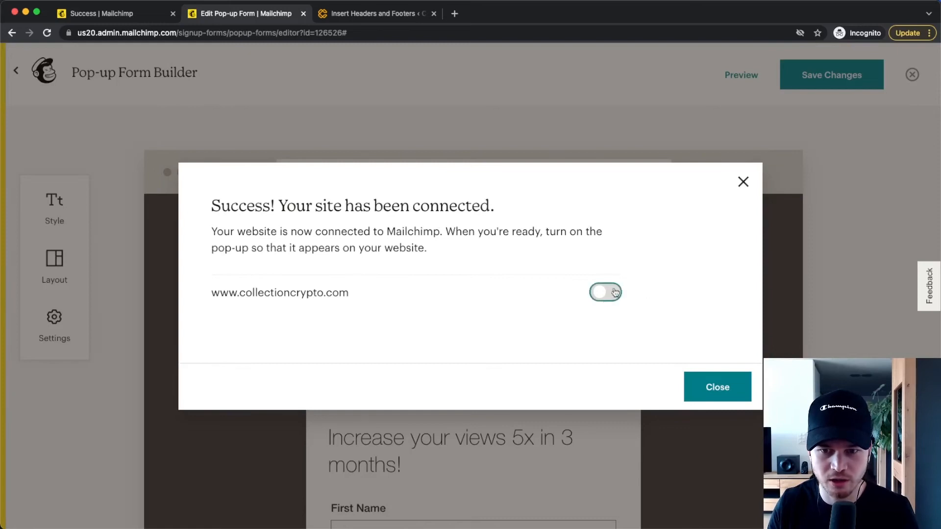
{"action": "left_click", "coordinate": [717, 387]}
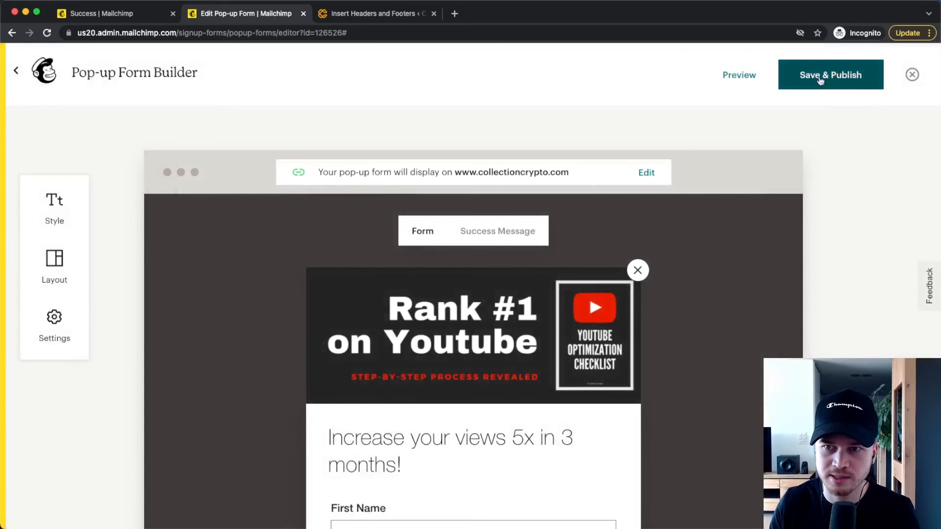
{"action": "left_click", "coordinate": [840, 71]}
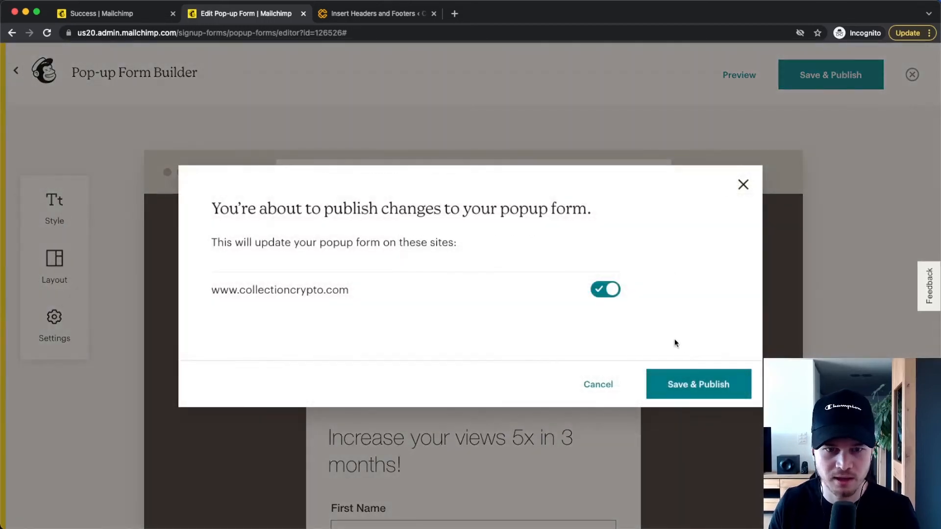
{"action": "left_click", "coordinate": [683, 389]}
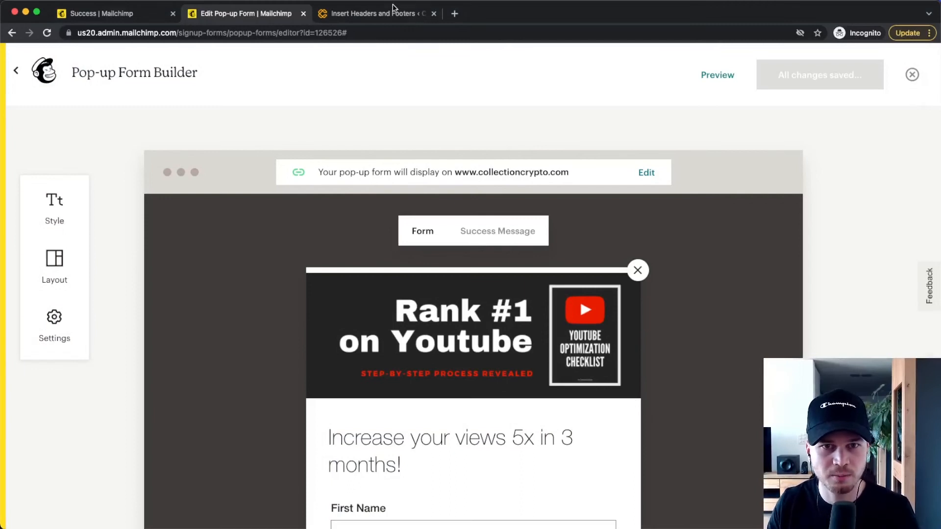
Open the live Collection Crypto homepage from WordPress in a new tab to view the published pop-up
{"action": "left_click", "coordinate": [379, 15]}
{"action": "left_click", "coordinate": [93, 52], "text": "super"}
{"action": "left_click", "coordinate": [492, 16]}
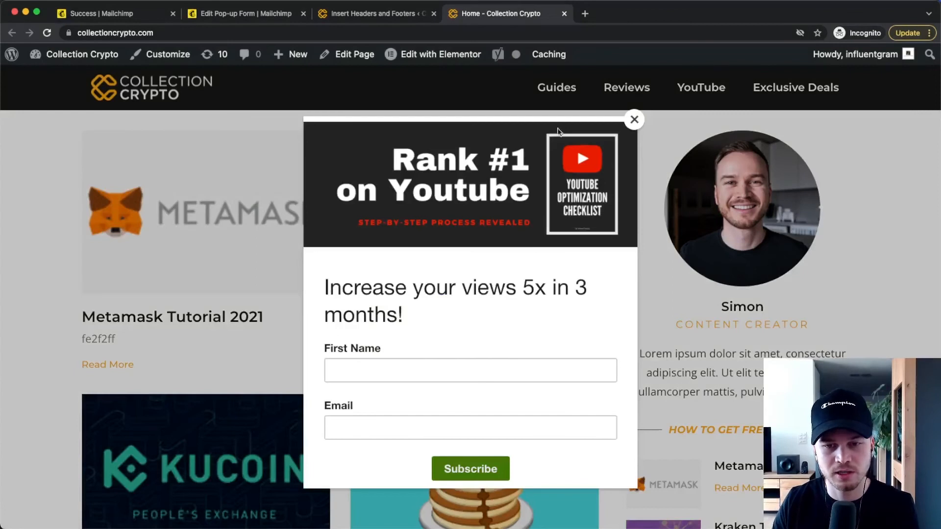
Test the live pop-up by subscribing with a first name and an email address, and close the success message
{"action": "left_click", "coordinate": [383, 367]}
{"action": "type", "text": "Simon"}
{"action": "key", "text": "Tab"}
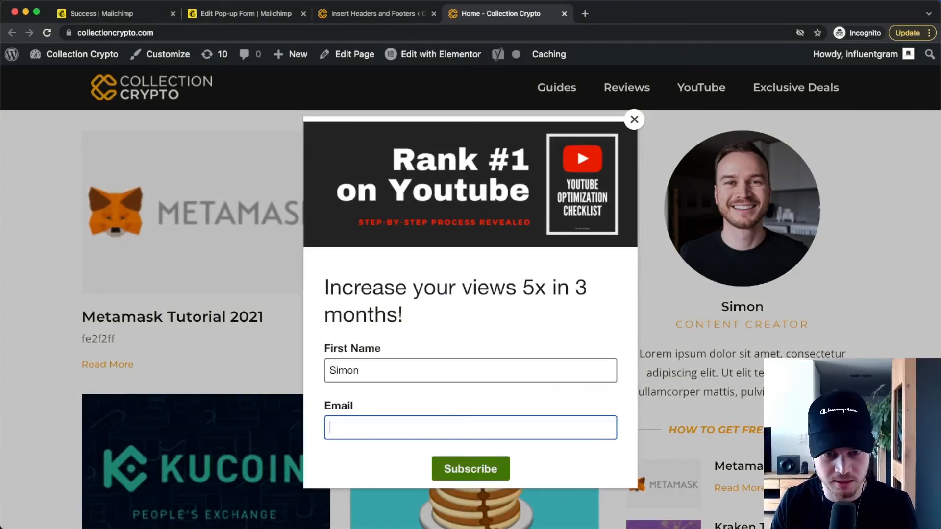
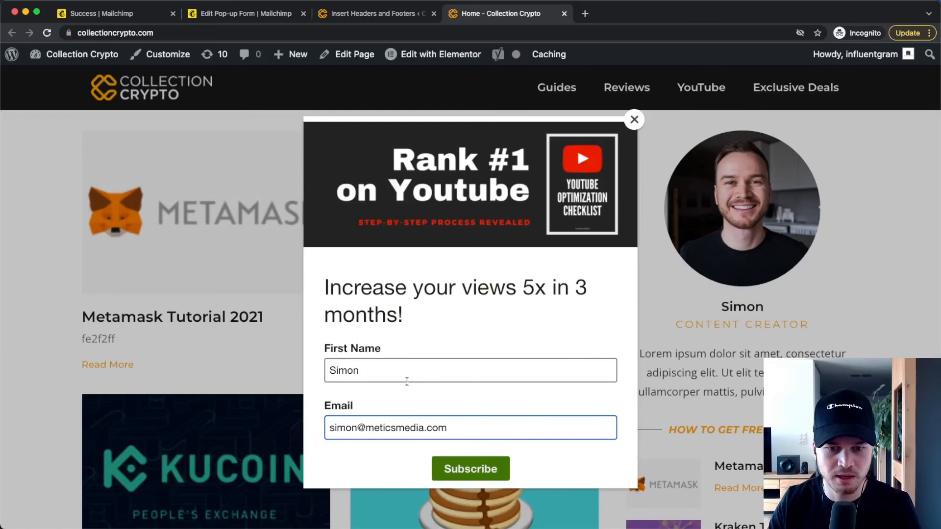
{"action": "left_click", "coordinate": [478, 470]}
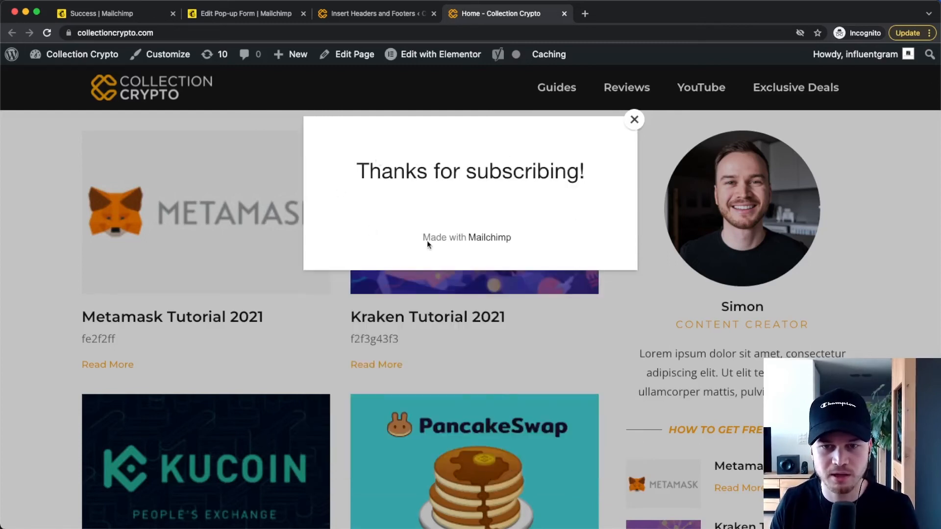
{"action": "left_click", "coordinate": [634, 119]}
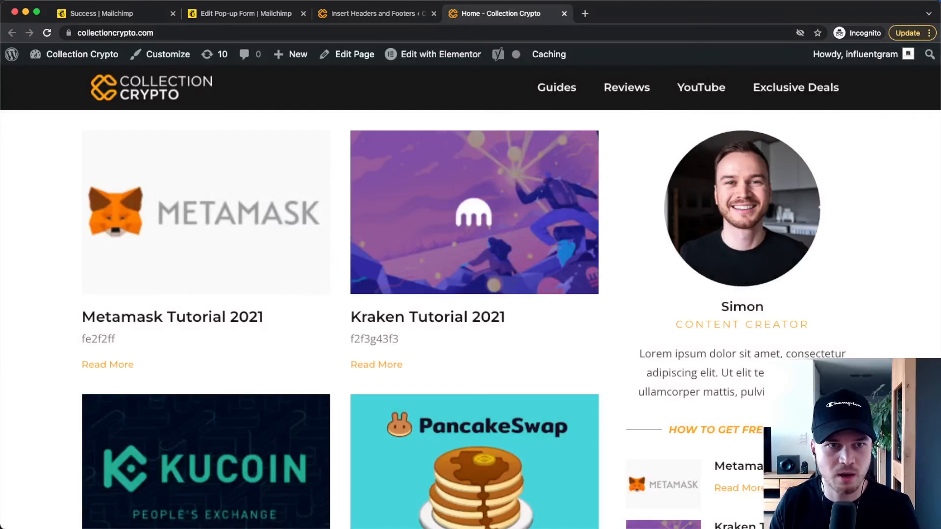
Exit Mailchimp's pop-up form builder and check the audience's full contact list for the test subscriber
{"action": "left_click", "coordinate": [131, 13]}
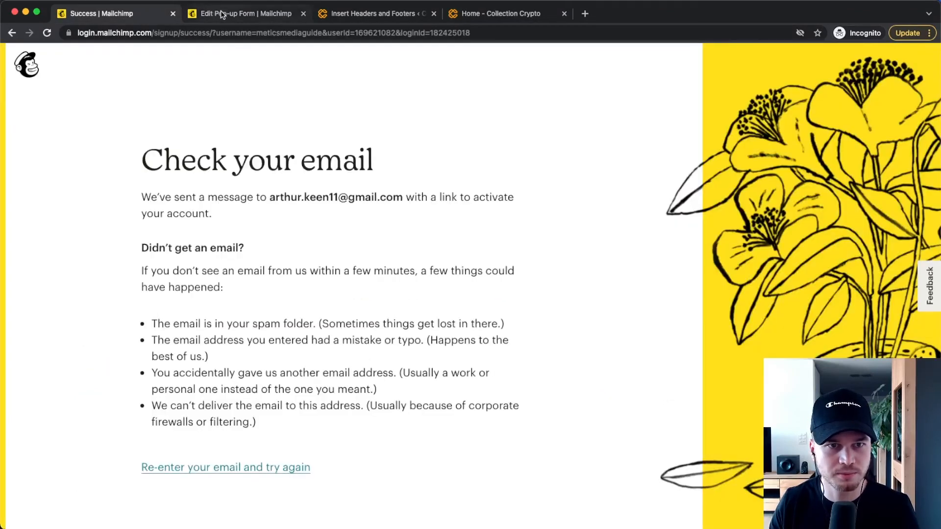
{"action": "left_click", "coordinate": [223, 12]}
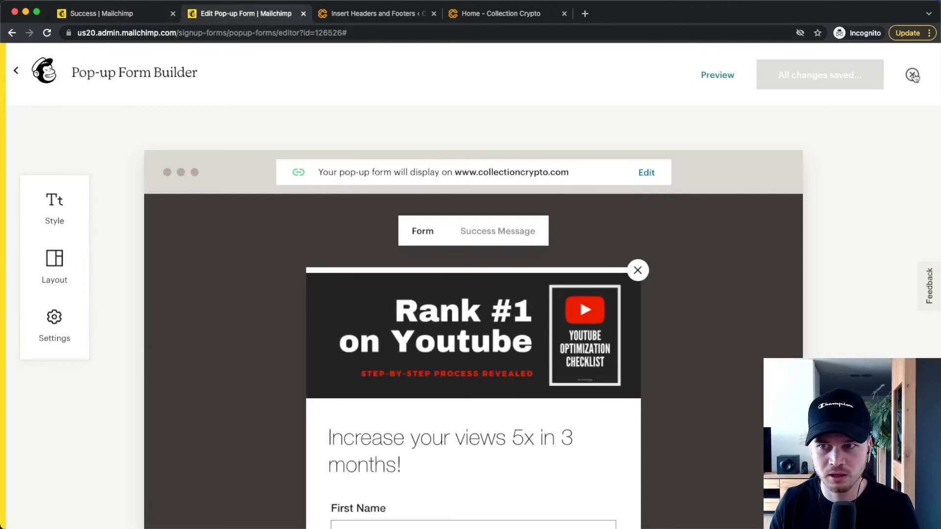
{"action": "left_click", "coordinate": [912, 75]}
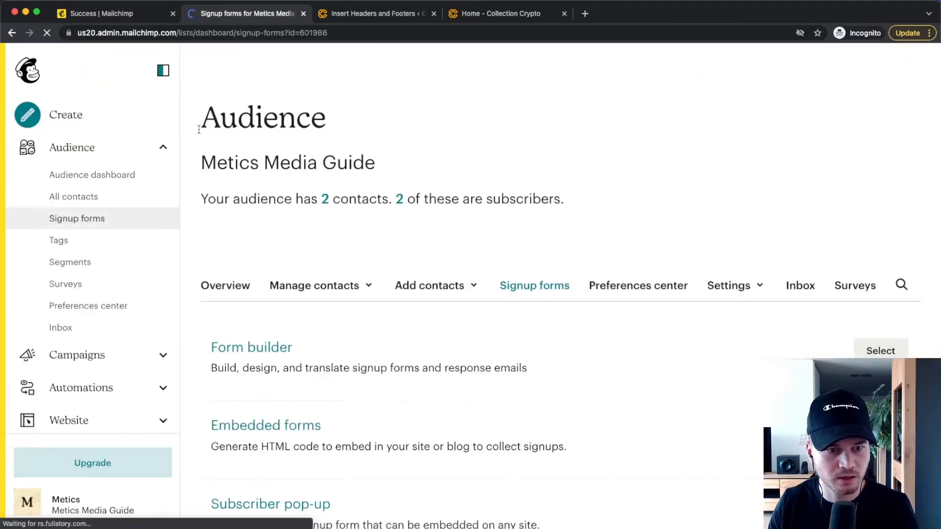
{"action": "left_click", "coordinate": [83, 199]}
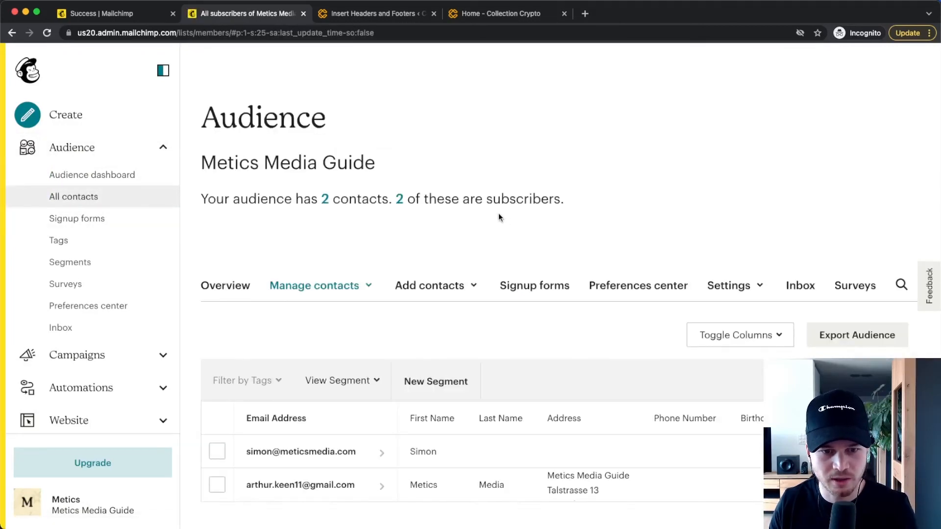
{"action": "scroll", "coordinate": [499, 217], "scroll_direction": "down", "scroll_amount": 2}
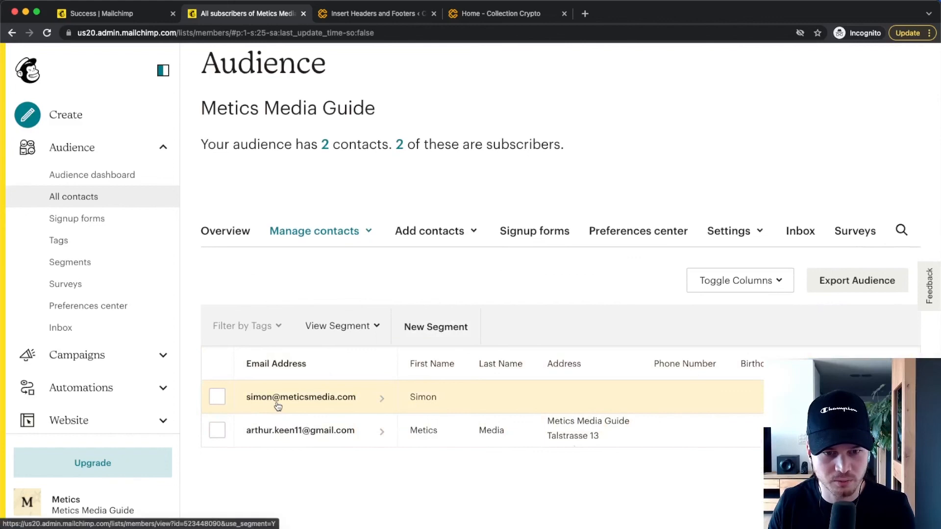
{"action": "scroll", "coordinate": [278, 406], "scroll_direction": "up", "scroll_amount": 5}
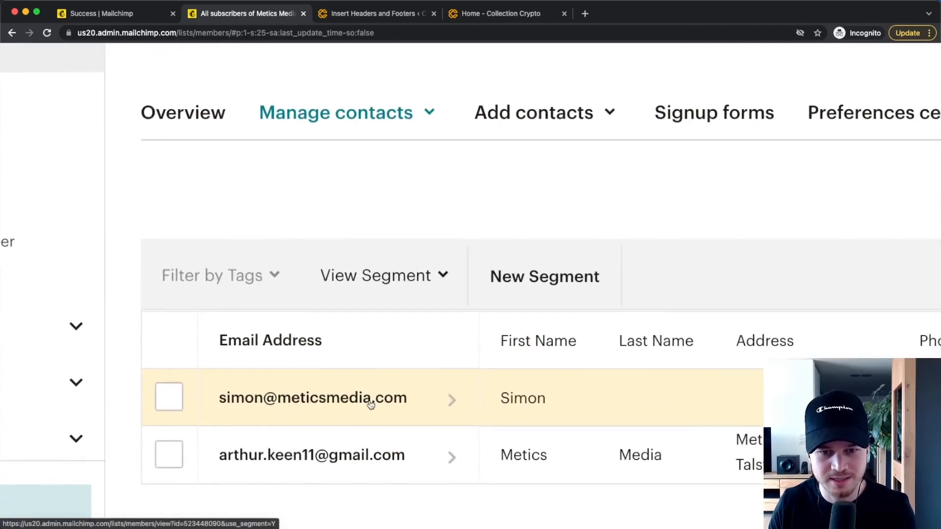